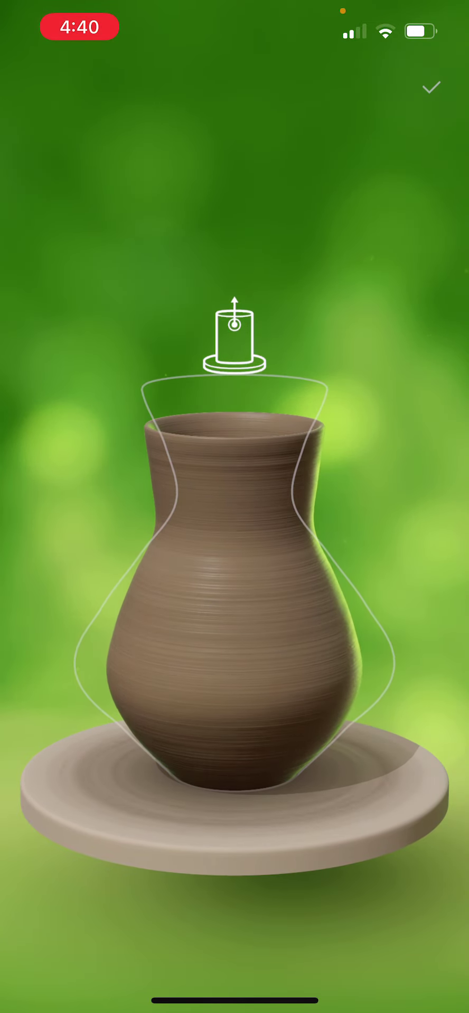
Step: Pull the clay taller, widen the belly, pinch the neck, then fire the pot
left_click_drag(234, 585, 235, 443)
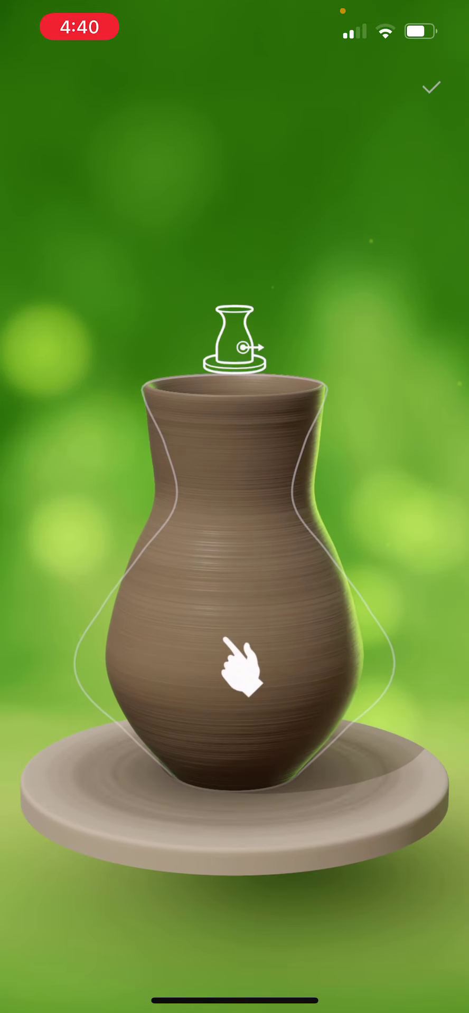
left_click_drag(317, 665, 373, 665)
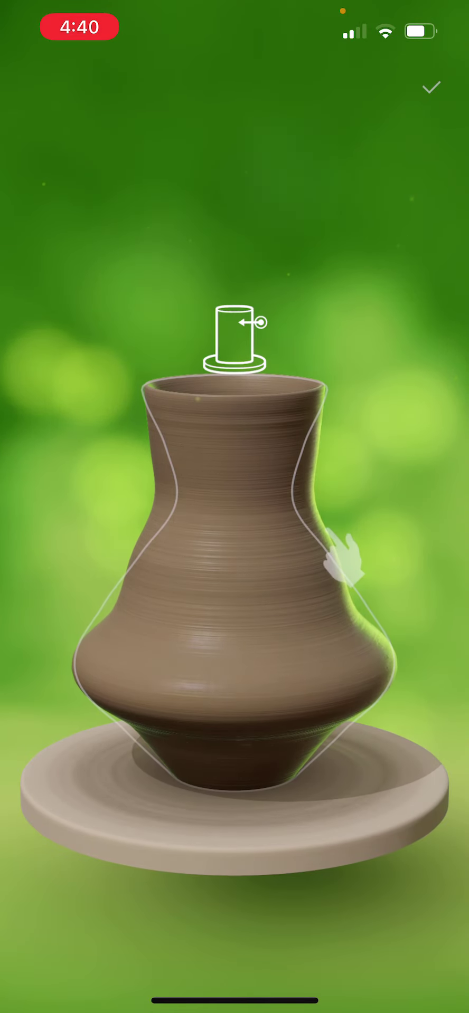
left_click_drag(332, 506, 285, 506)
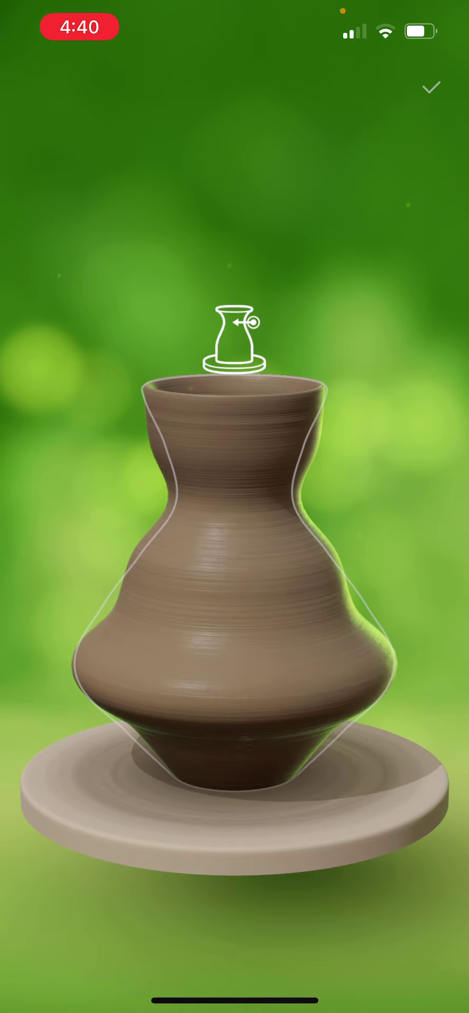
left_click_drag(352, 554, 337, 554)
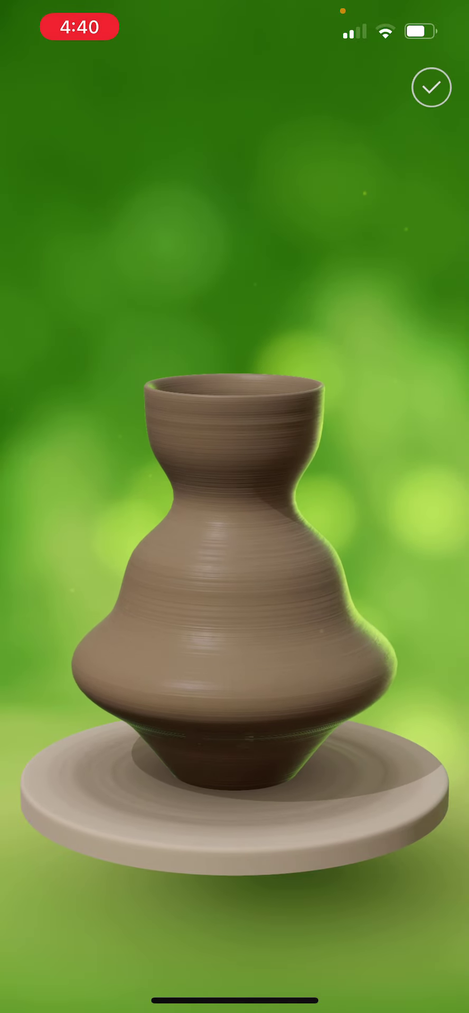
left_click(431, 87)
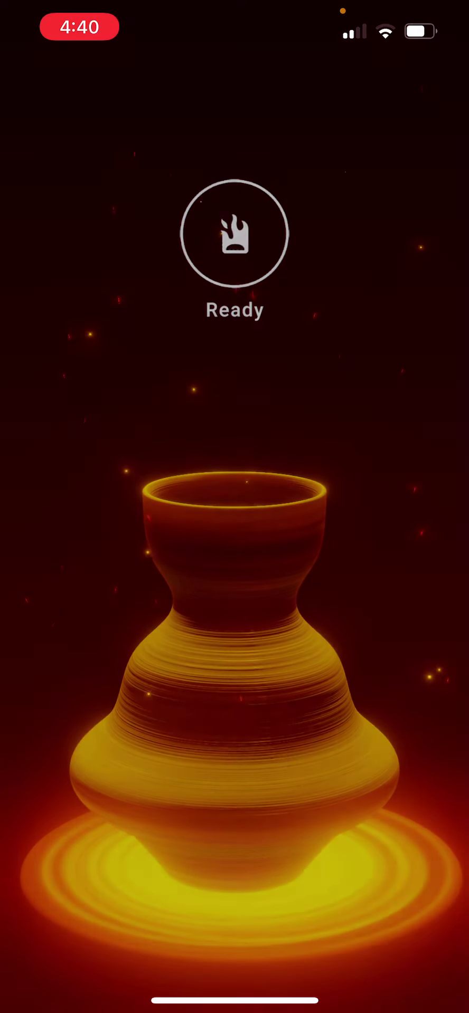
Step: Take the fired white pot from the kiln into the painting stage
left_click(234, 235)
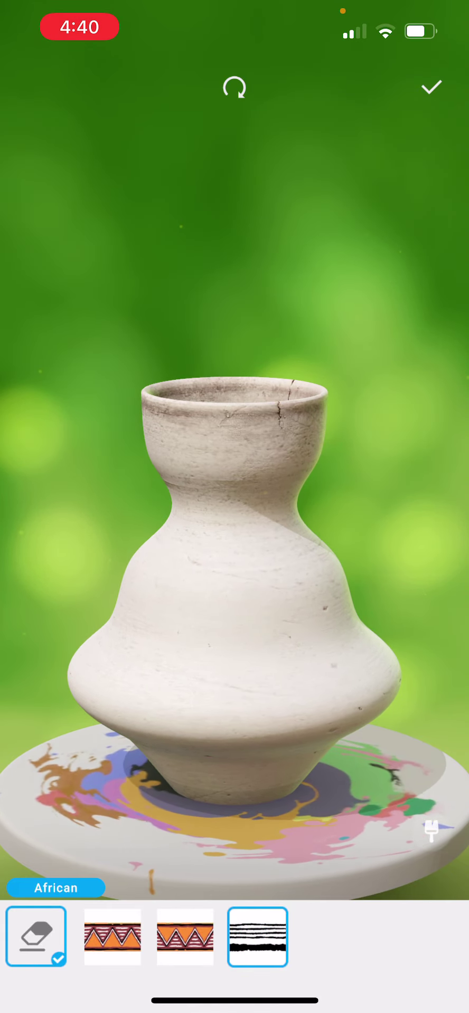
Step: Undo a stray neck band and paint black stripes down the pot's body
left_click_drag(234, 630, 234, 515)
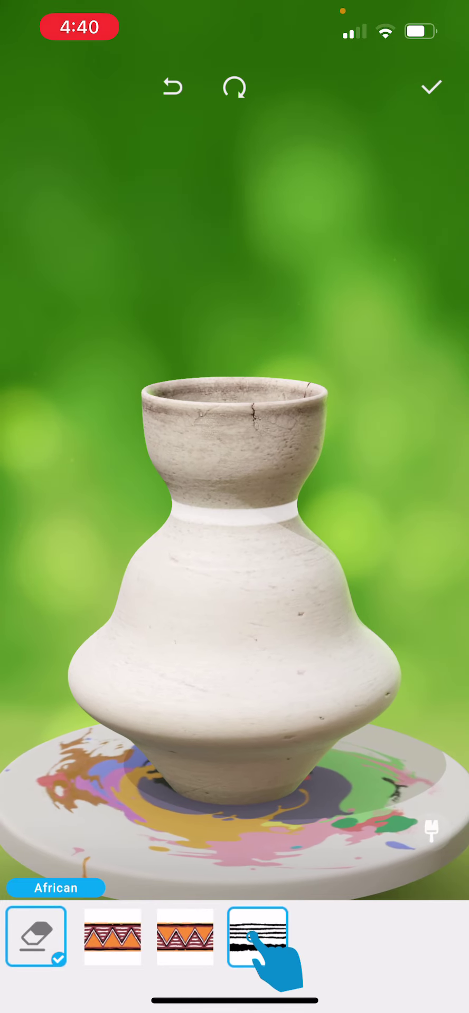
left_click(172, 87)
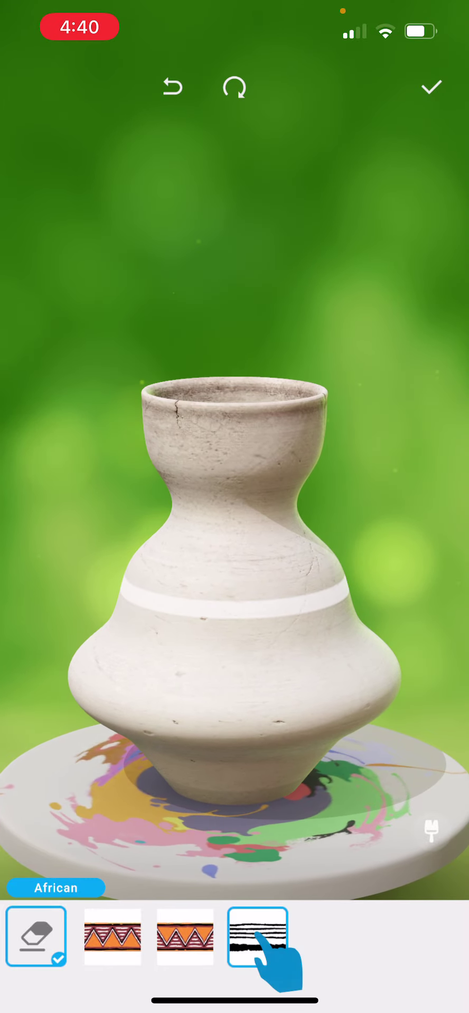
left_click(257, 938)
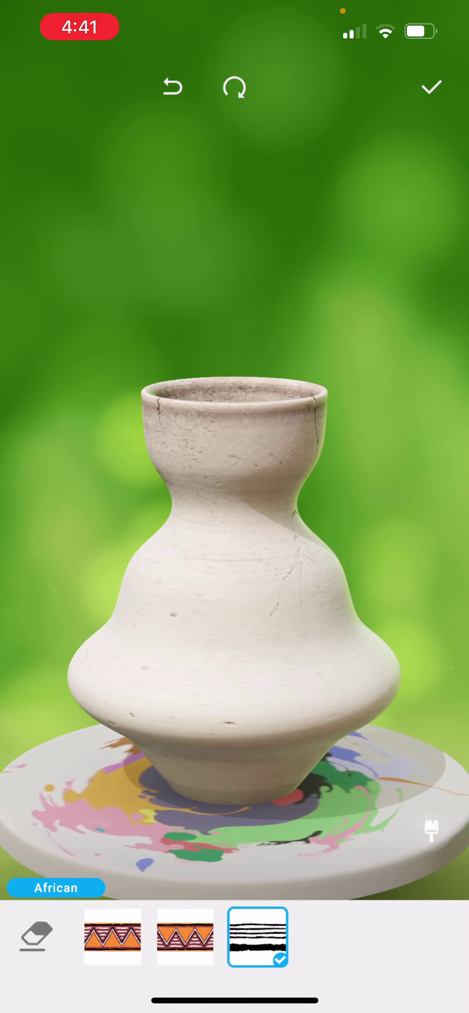
mouse_move(234, 578)
left_mouse_down()
mouse_move(235, 681)
mouse_move(235, 554)
left_mouse_up()
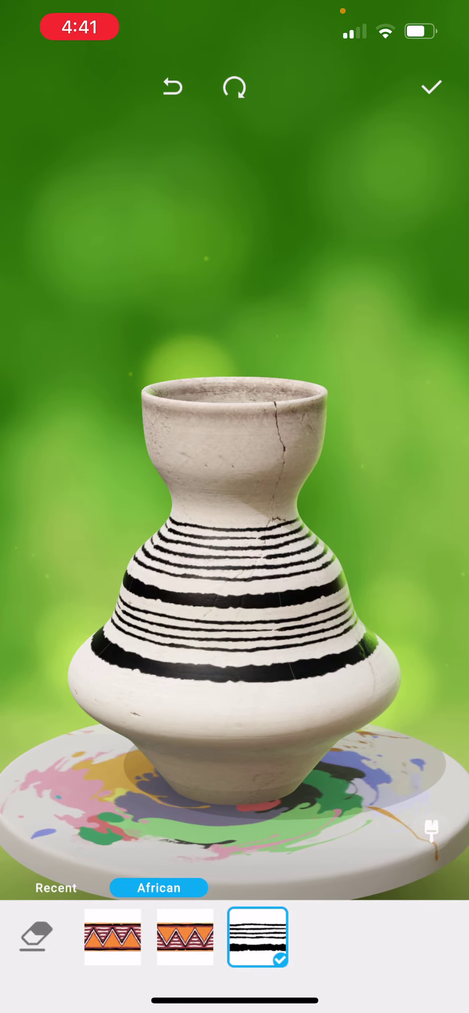
left_click_drag(235, 554, 234, 705)
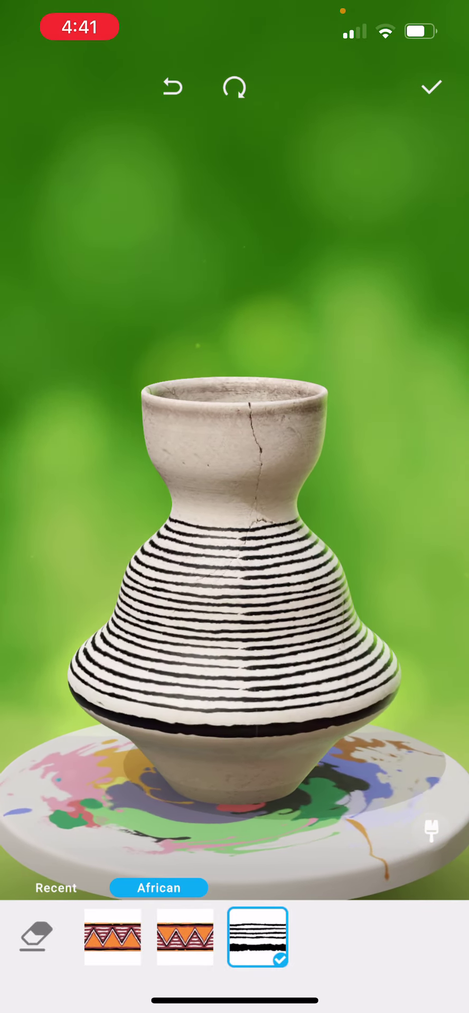
Step: Add black stripes near the neck and below the rim, and repaint the lower body
left_click_drag(235, 554, 235, 491)
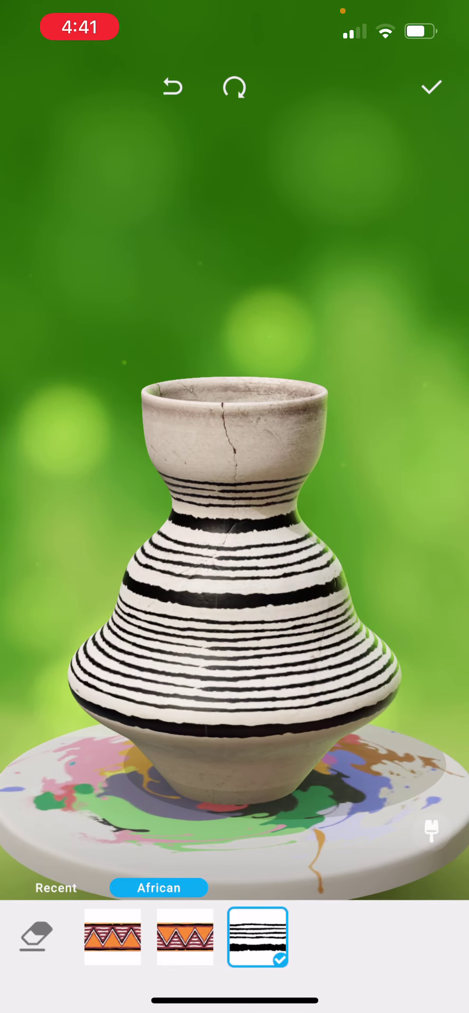
left_click_drag(234, 601, 234, 712)
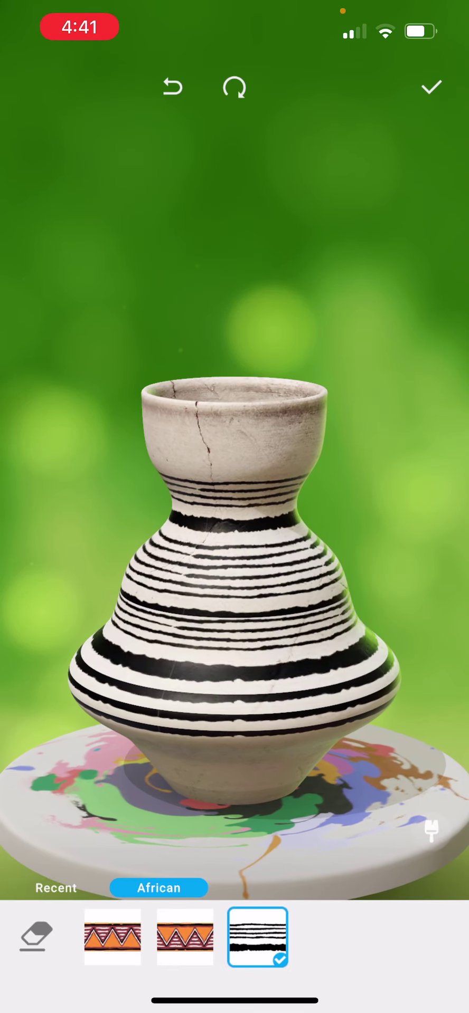
left_click_drag(235, 641, 234, 704)
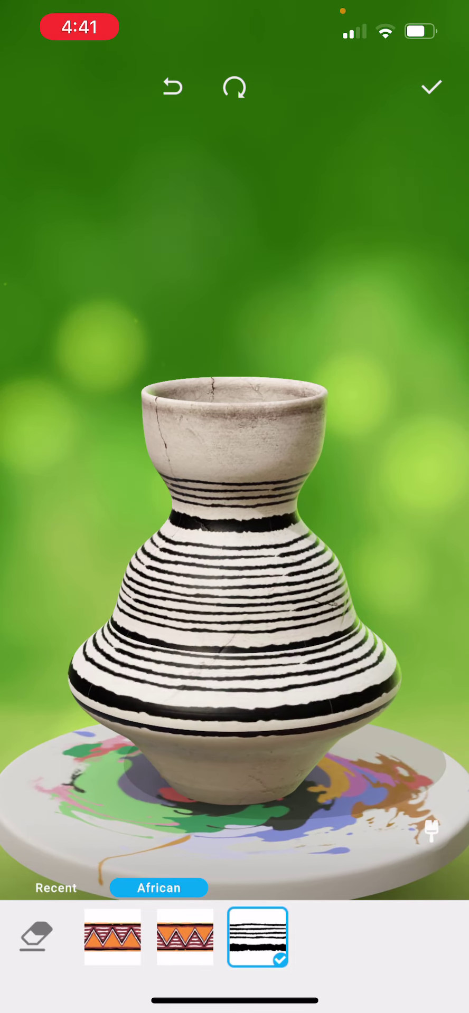
left_click_drag(234, 506, 234, 554)
left_click_drag(234, 491, 235, 547)
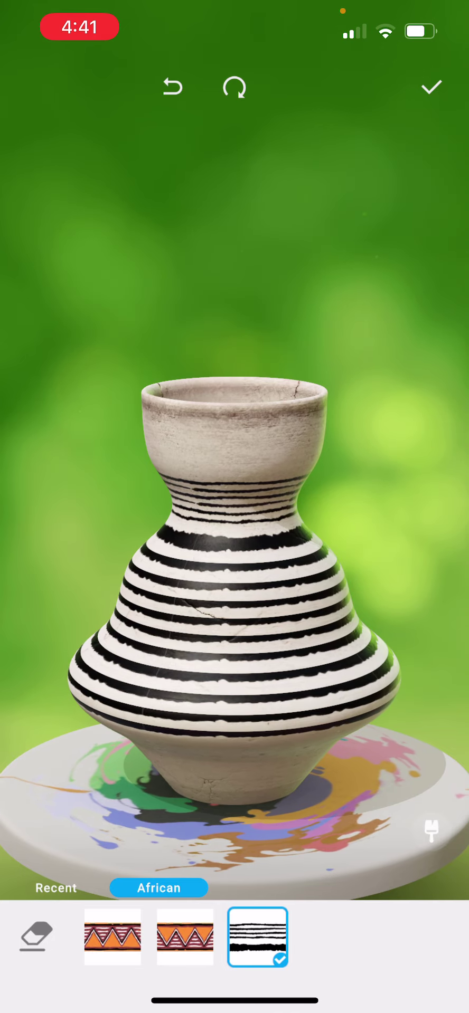
left_click(184, 939)
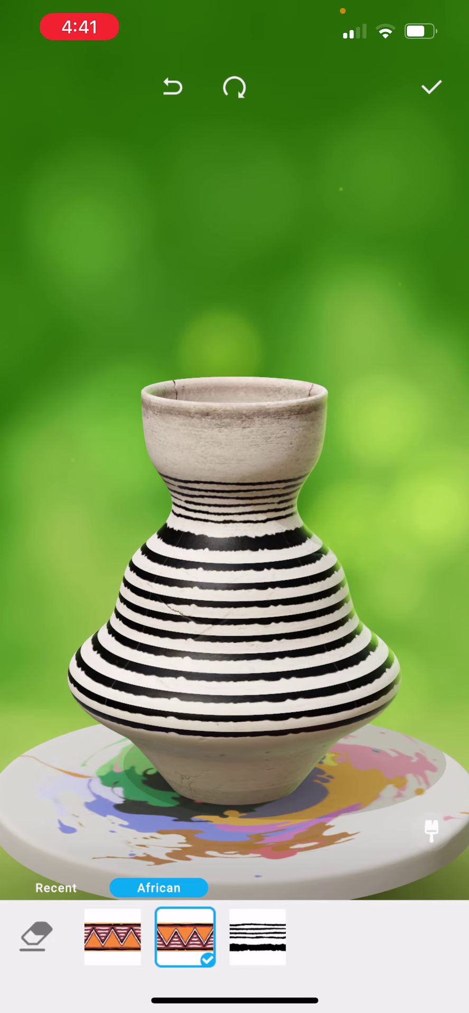
Step: Paint orange triangle bands around the widest section and rim, then finish painting
left_click(234, 630)
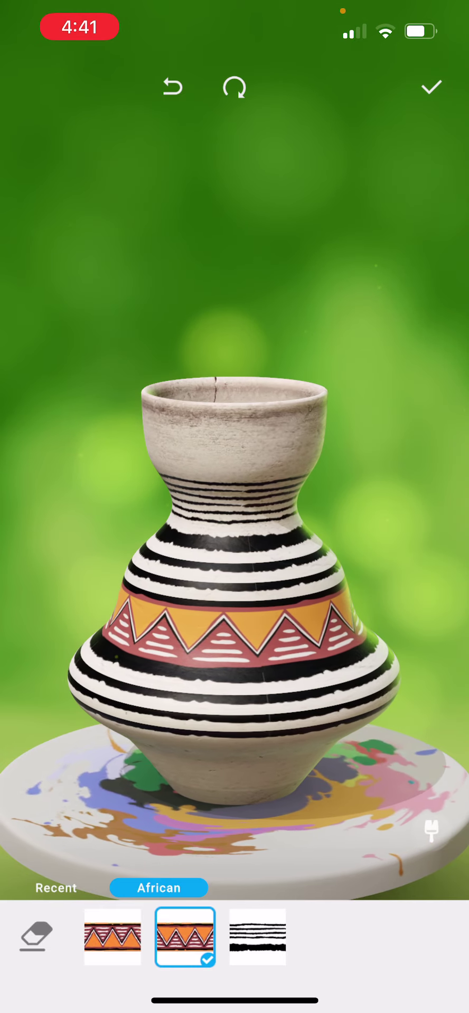
left_click(112, 938)
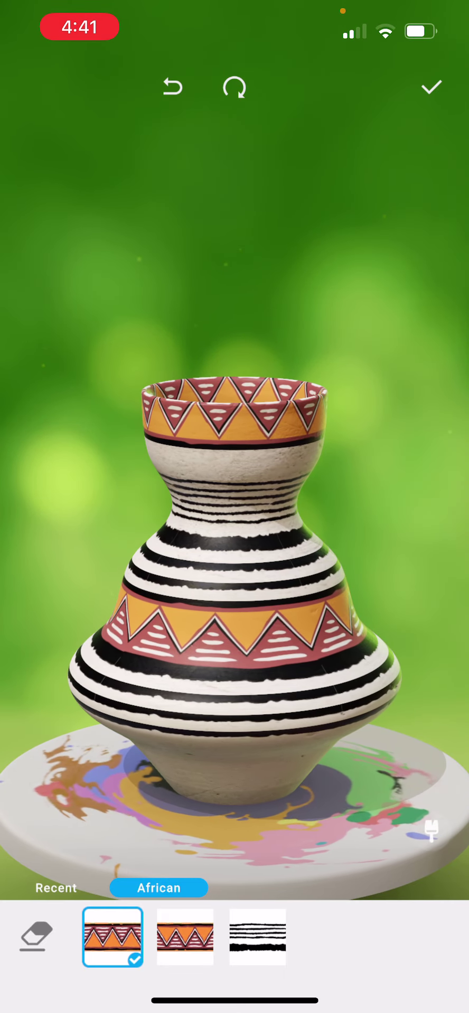
left_click(431, 87)
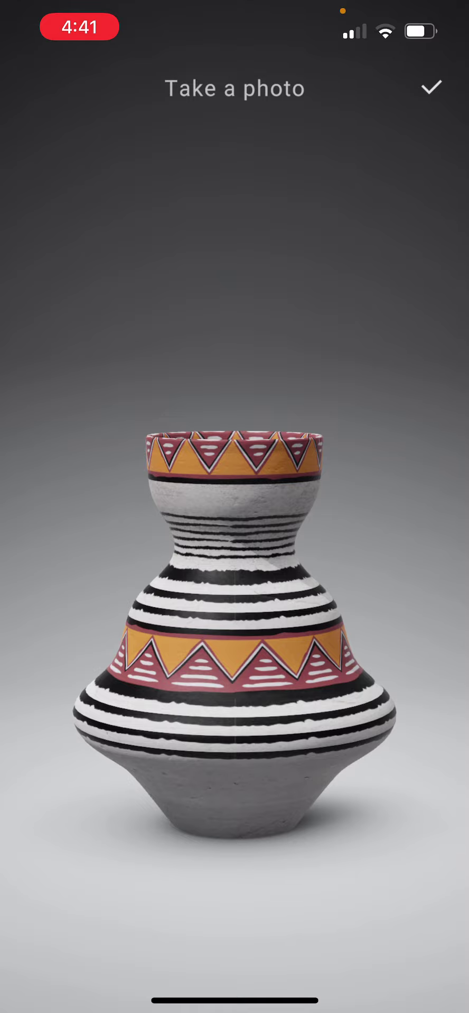
Step: Capture and dismiss a device screenshot, then photograph the finished vase
key("super+shift+3")
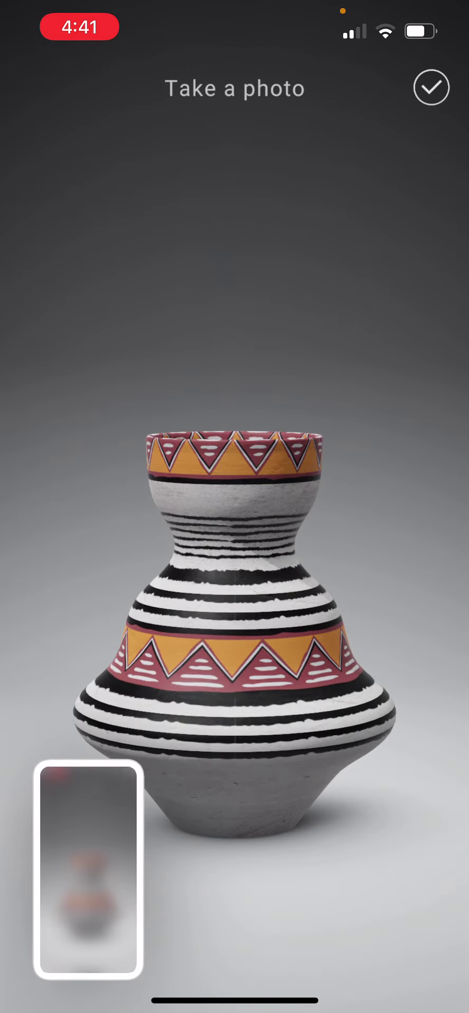
left_click(85, 882)
left_click(44, 100)
left_click(235, 938)
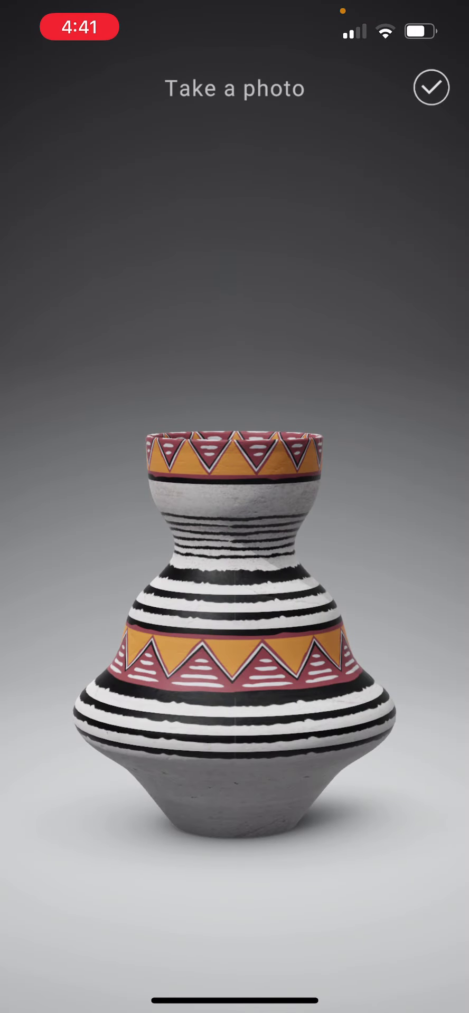
left_click(431, 87)
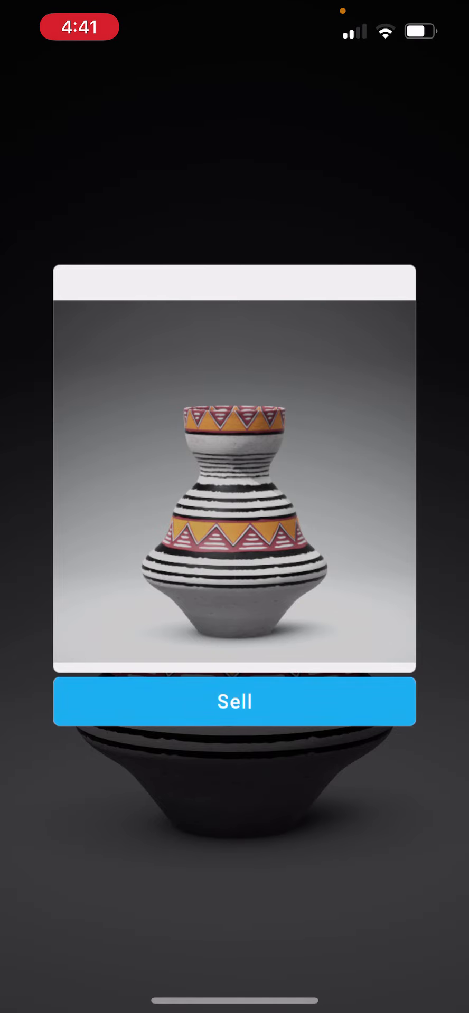
Step: Put the vase up for auction and return home after it sells
left_click(235, 701)
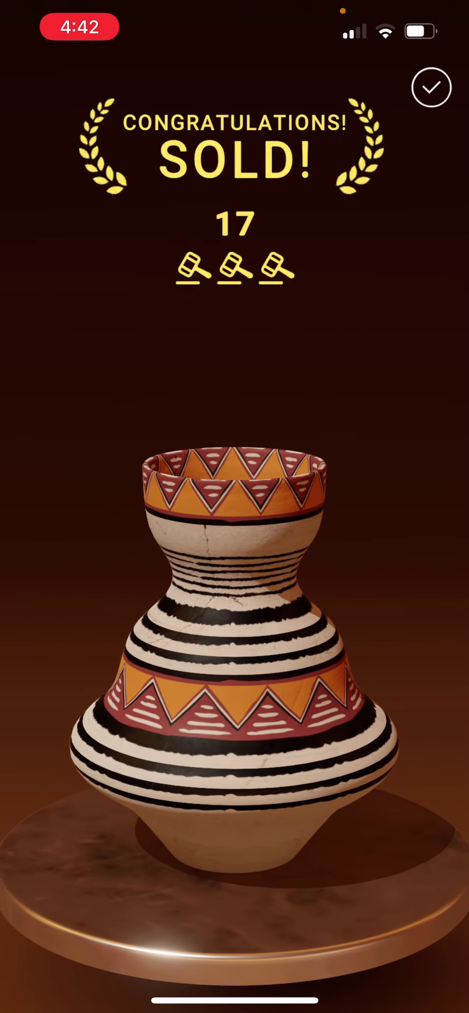
left_click(431, 87)
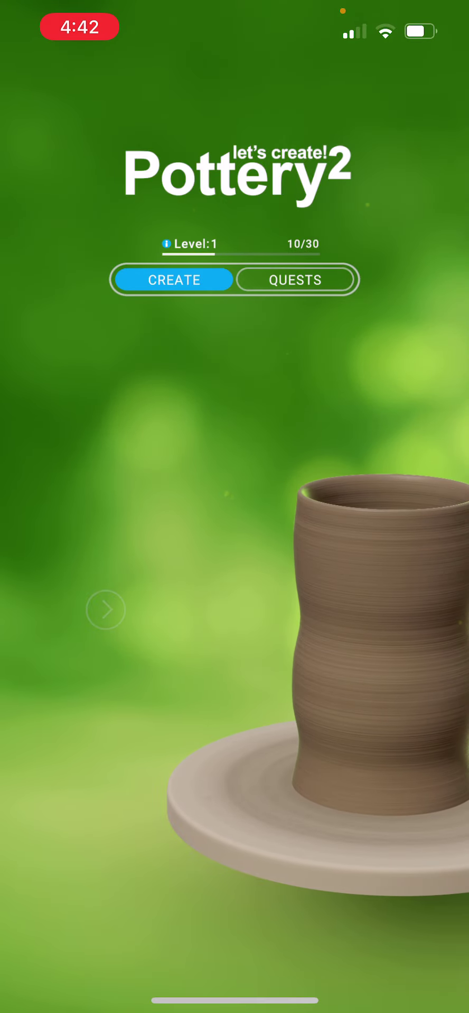
Step: Start the Classic Red quest from the Quests list
left_click(295, 280)
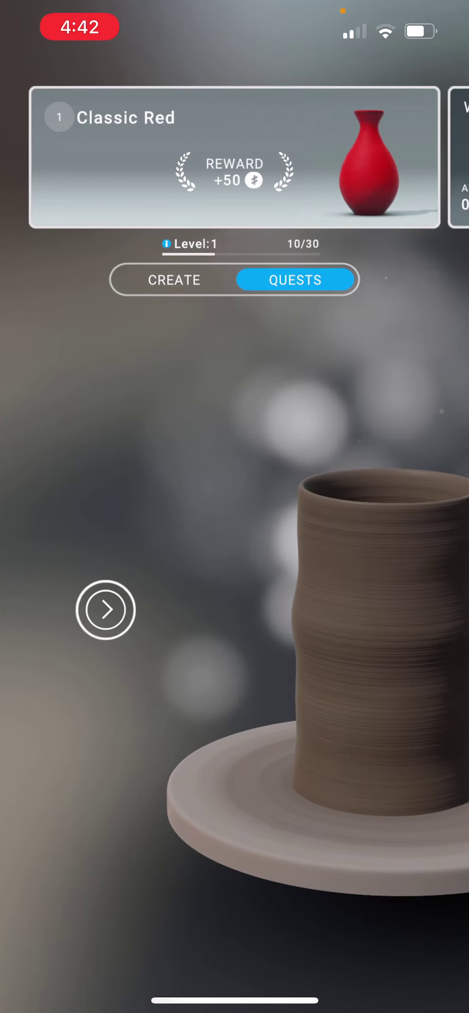
left_click(105, 609)
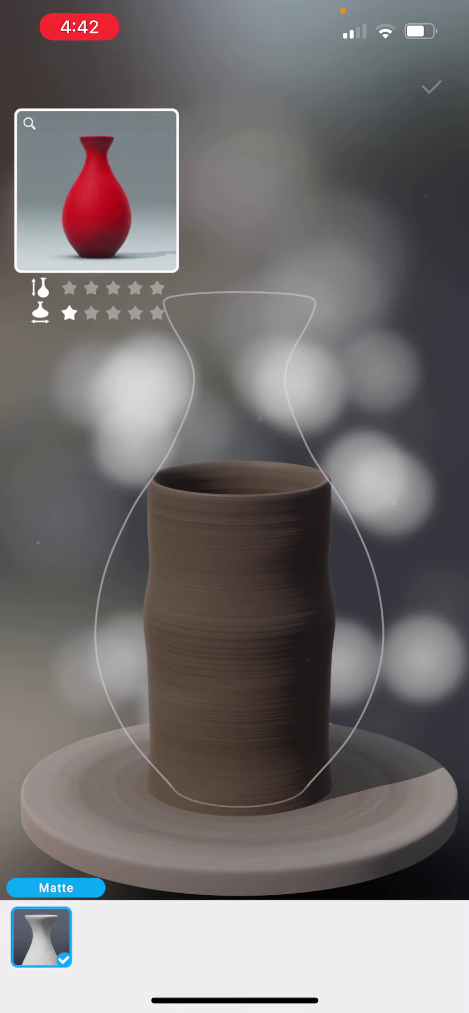
Step: Raise the clay, pinch the neck, taper the upper body, and widen the belly and base
left_click_drag(237, 555, 238, 301)
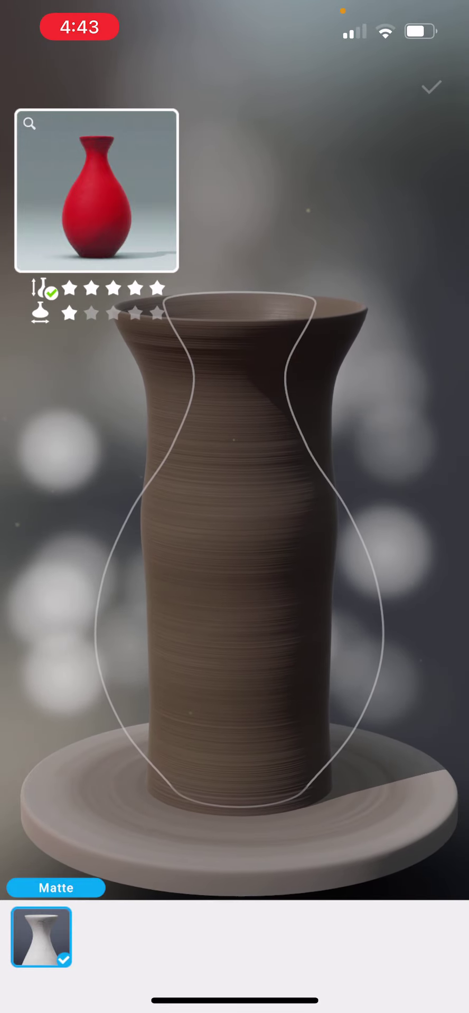
left_click_drag(126, 373, 158, 380)
mouse_move(341, 309)
left_mouse_down()
mouse_move(317, 317)
mouse_move(294, 372)
left_mouse_up()
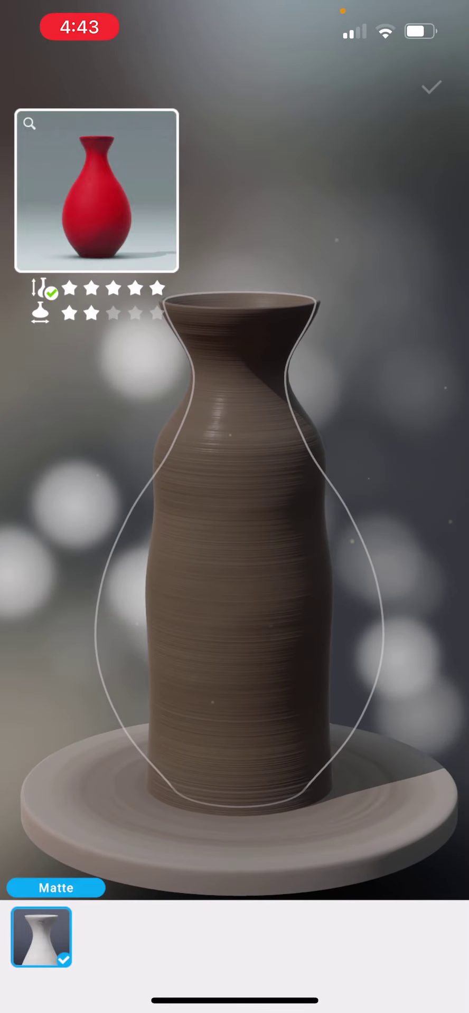
left_click_drag(333, 411, 313, 476)
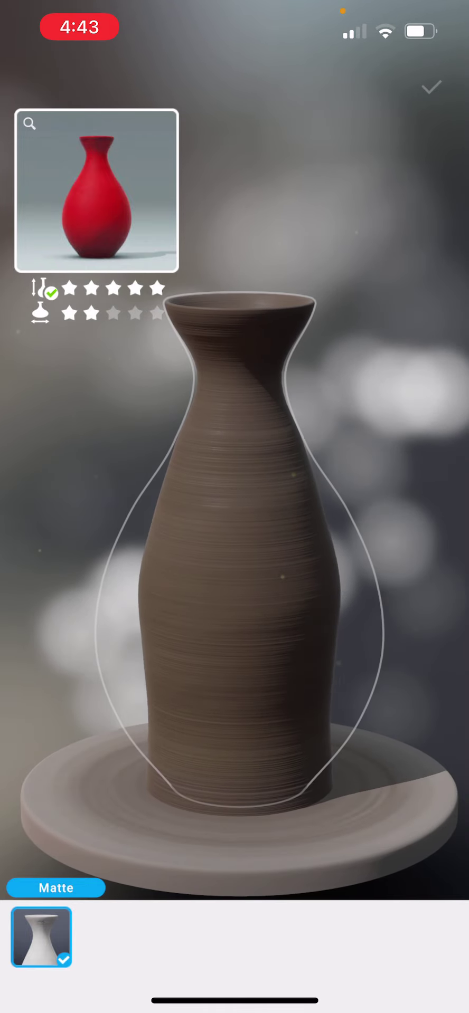
left_click_drag(190, 673, 118, 673)
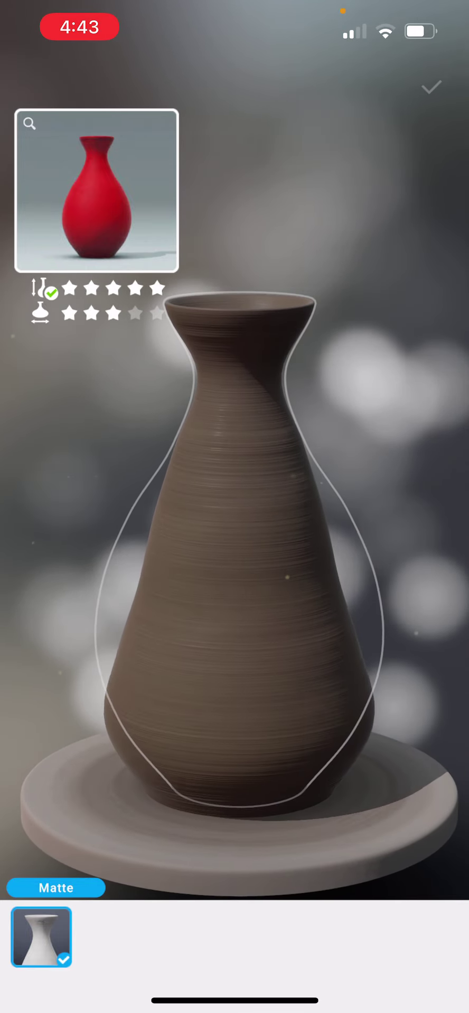
left_click_drag(175, 752, 79, 752)
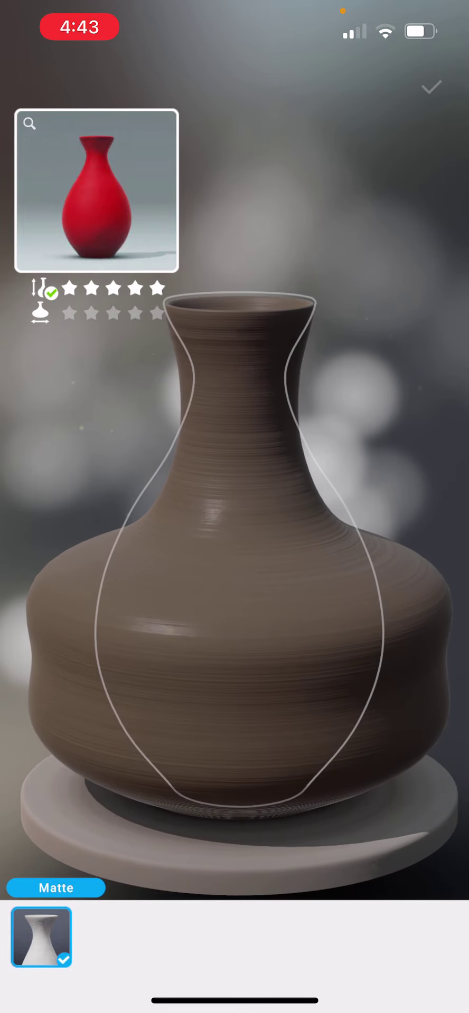
Step: Refine the flared rim and narrow neck, and press in the lower bulge
mouse_move(305, 340)
left_mouse_down()
mouse_move(352, 317)
mouse_move(361, 372)
left_mouse_up()
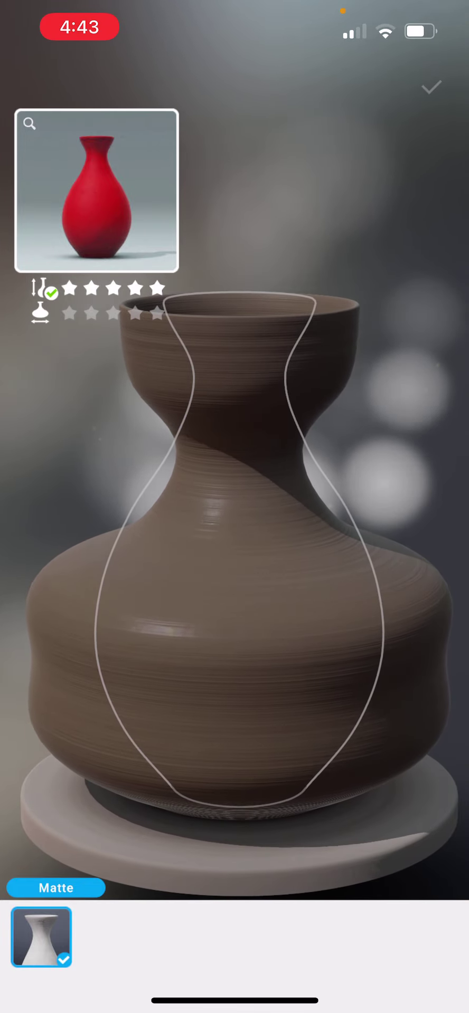
left_click_drag(150, 356, 142, 443)
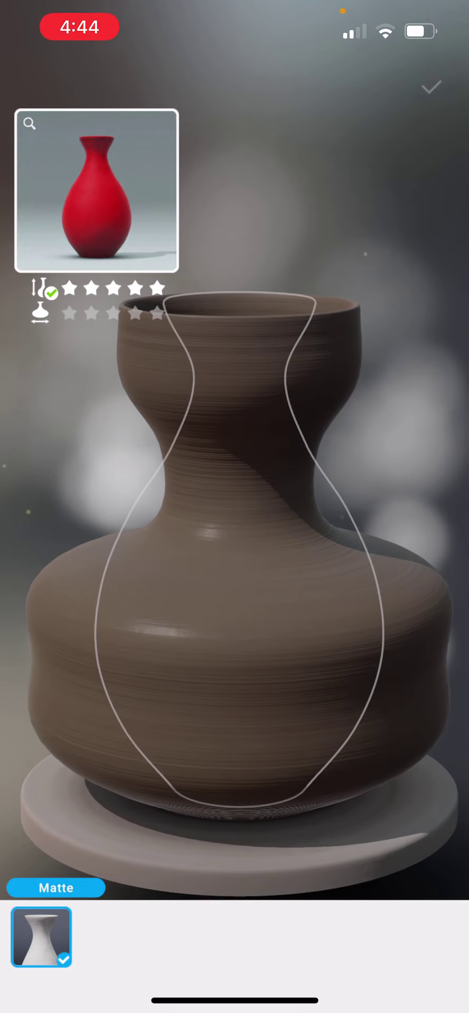
left_click_drag(456, 653, 432, 654)
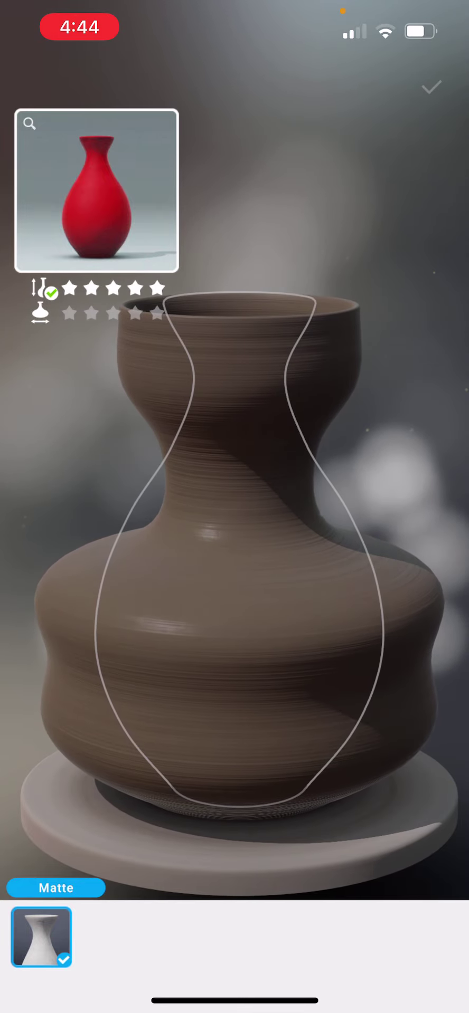
left_click_drag(452, 617, 434, 618)
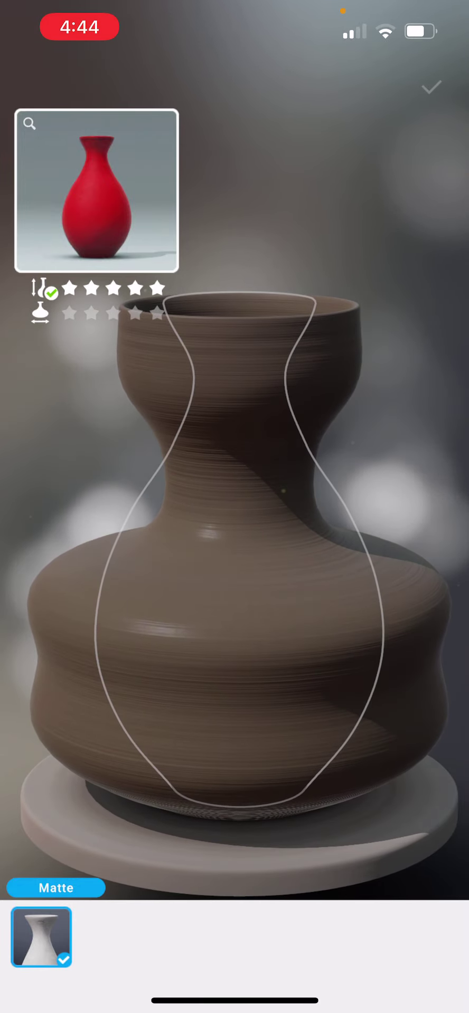
mouse_move(363, 333)
left_mouse_down()
mouse_move(348, 333)
mouse_move(405, 364)
mouse_move(387, 372)
mouse_move(348, 364)
left_mouse_up()
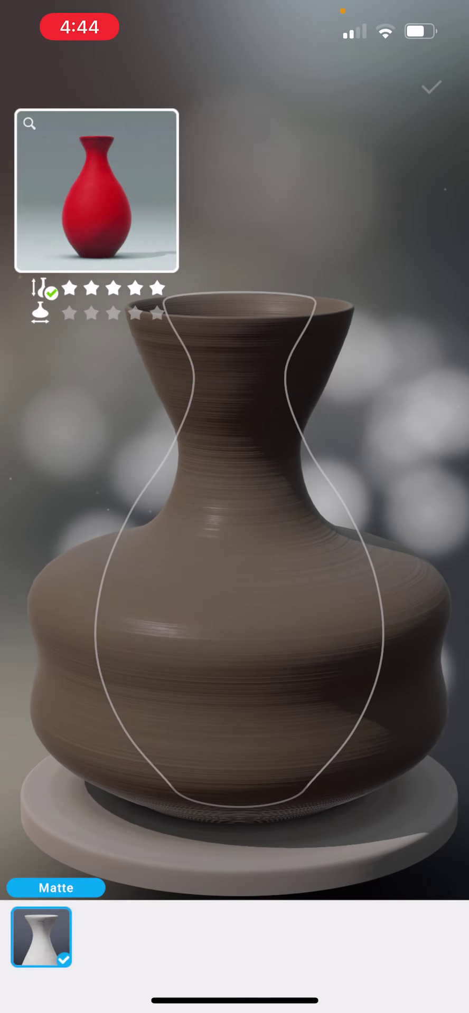
left_click_drag(317, 444, 293, 444)
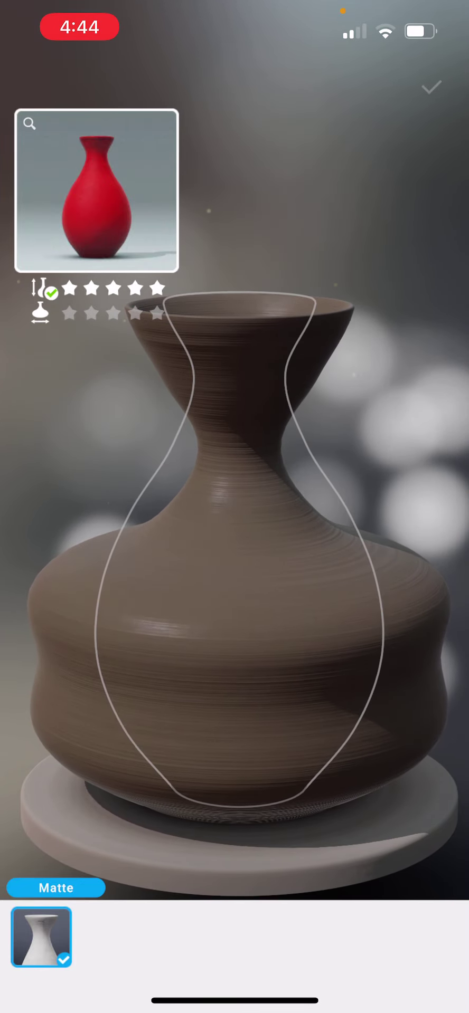
left_click_drag(353, 317, 333, 317)
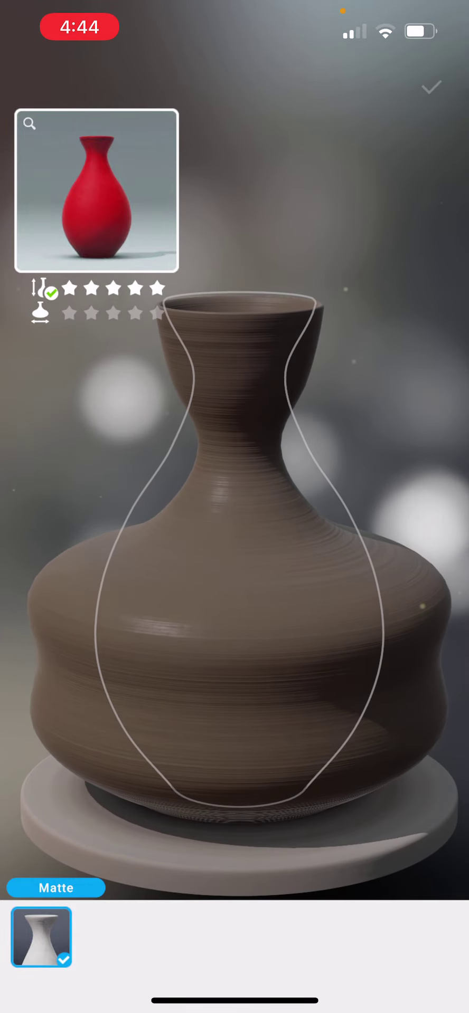
left_click_drag(294, 381, 286, 381)
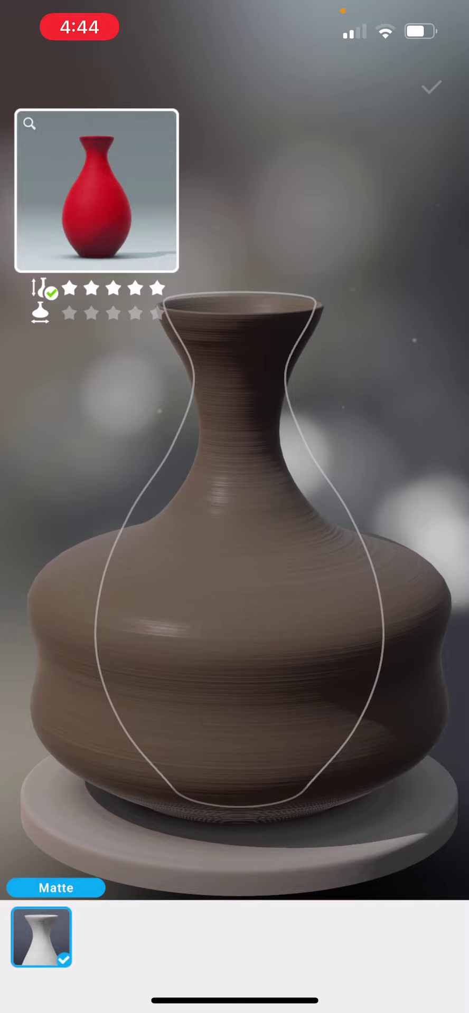
left_click_drag(323, 305, 316, 304)
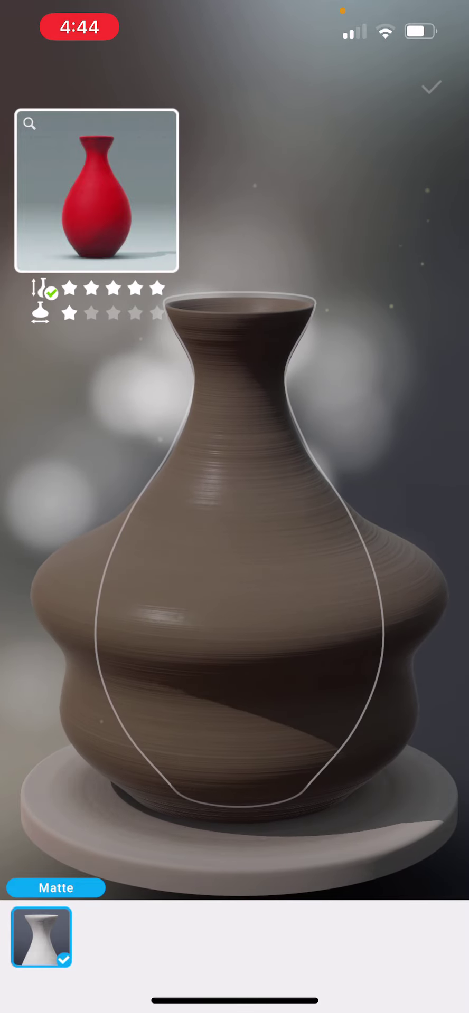
Step: Squeeze the belly and foot to the teardrop outline, fire the vase, and enlarge the reference
left_click_drag(420, 618, 396, 618)
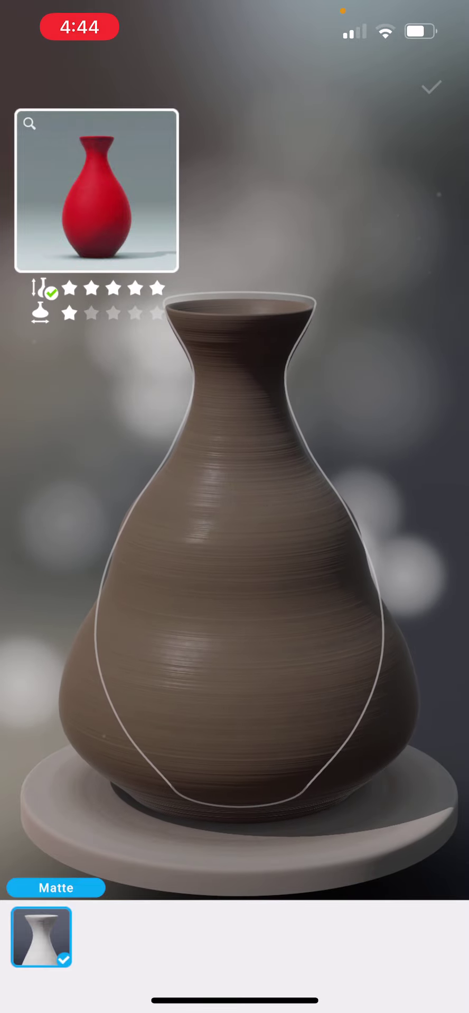
left_click_drag(396, 737, 356, 737)
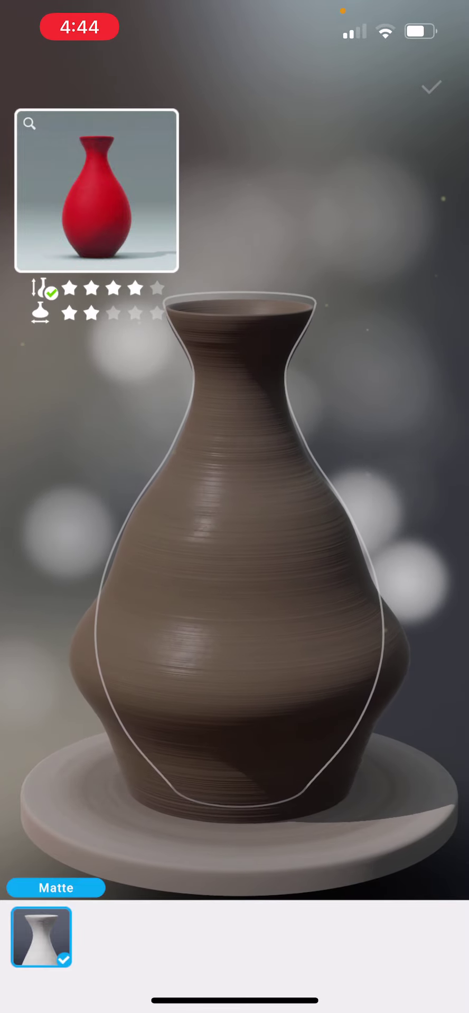
left_click_drag(396, 760, 348, 761)
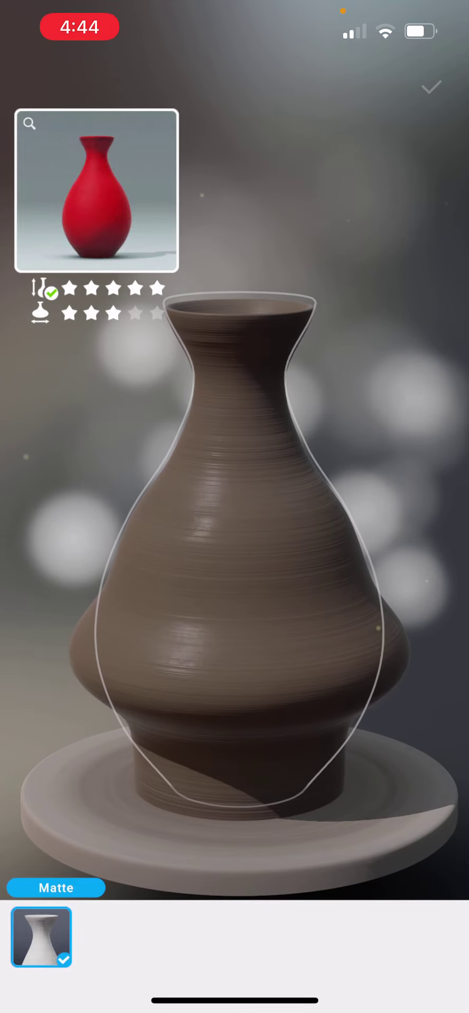
left_click_drag(396, 704, 364, 704)
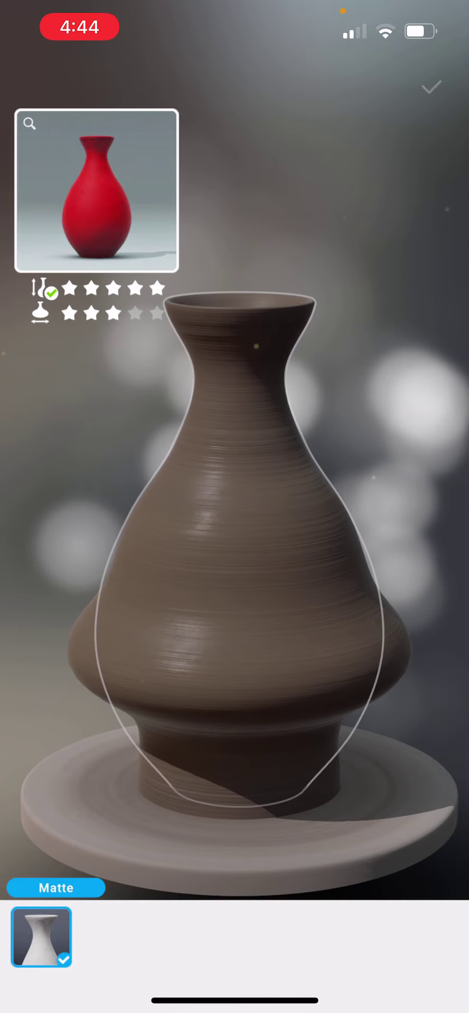
left_click_drag(404, 649, 372, 649)
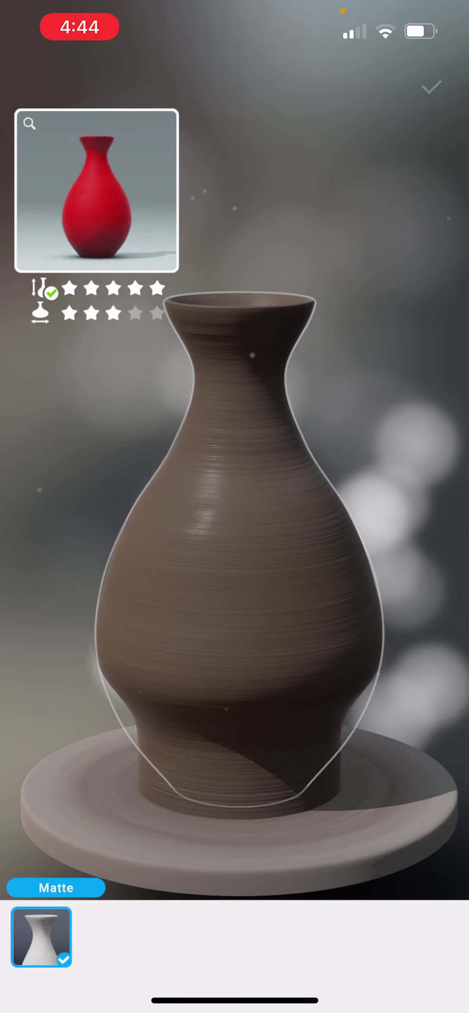
mouse_move(341, 775)
left_mouse_down()
mouse_move(364, 776)
mouse_move(317, 777)
left_mouse_up()
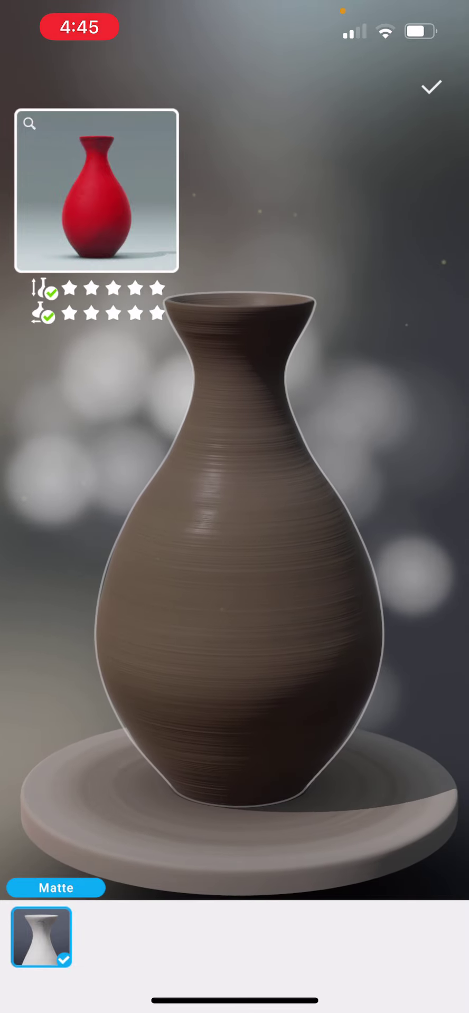
left_click(431, 88)
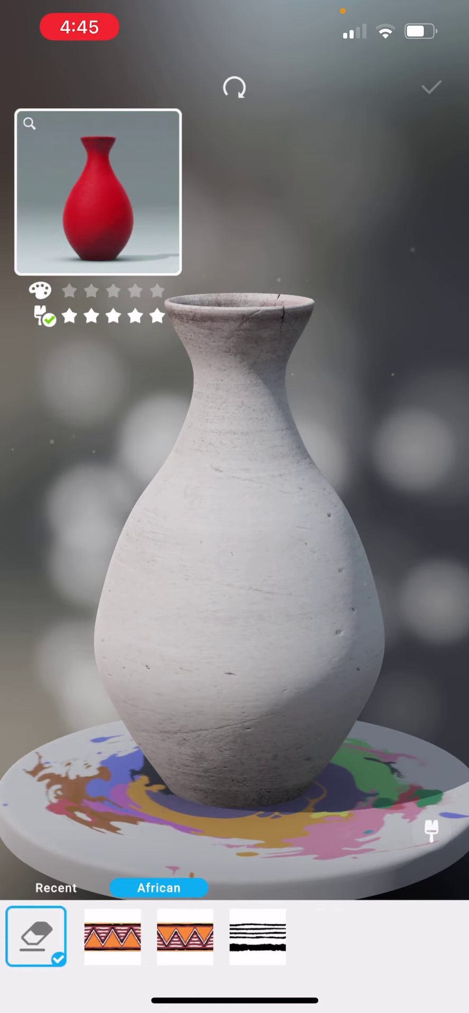
left_click(96, 191)
Step: Shrink the reference and paint black stripes over the vase from rim to base
left_click(234, 327)
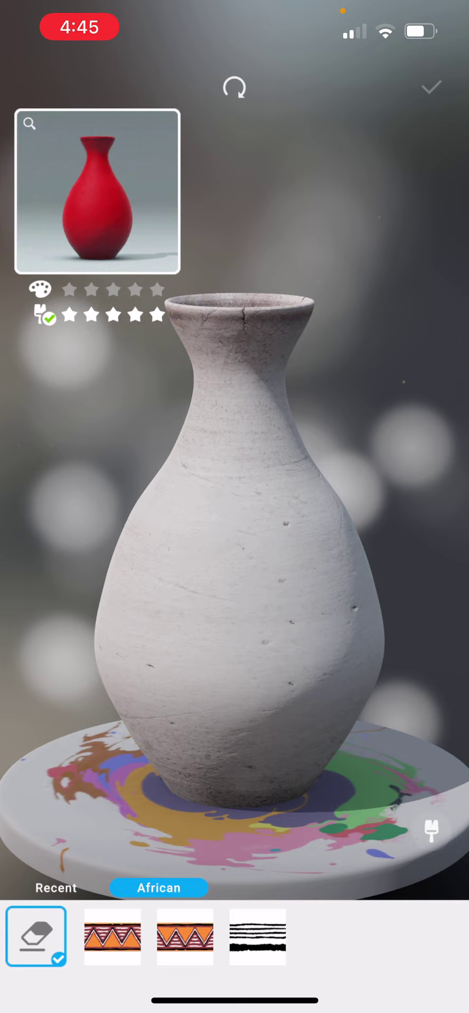
left_click(258, 937)
left_click_drag(238, 633, 238, 308)
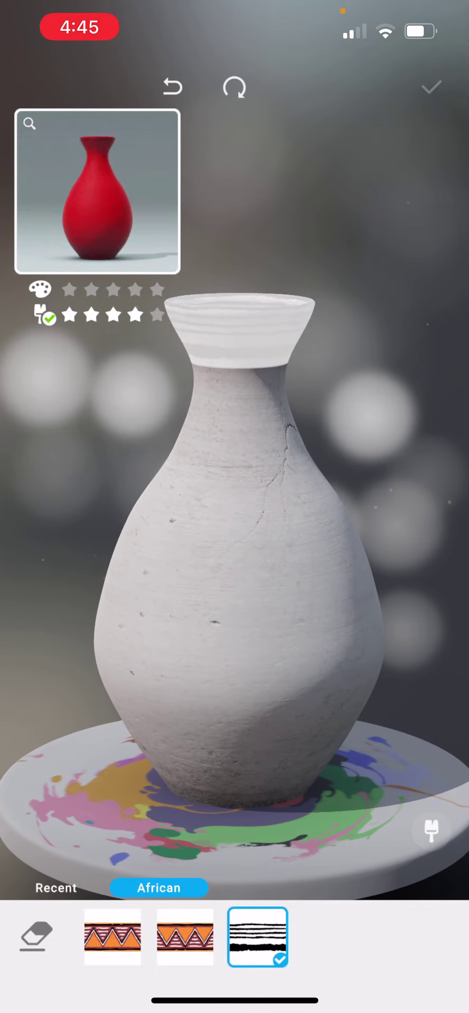
left_click(238, 324)
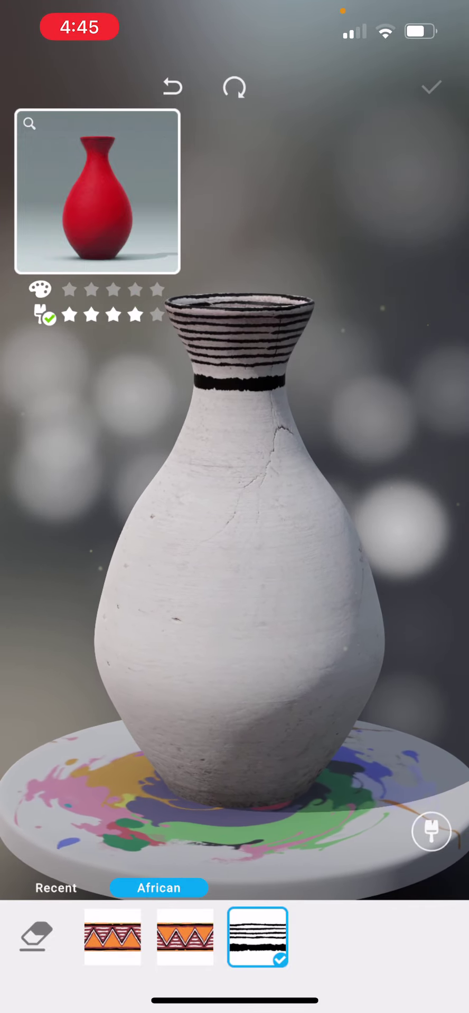
left_click_drag(238, 348, 237, 547)
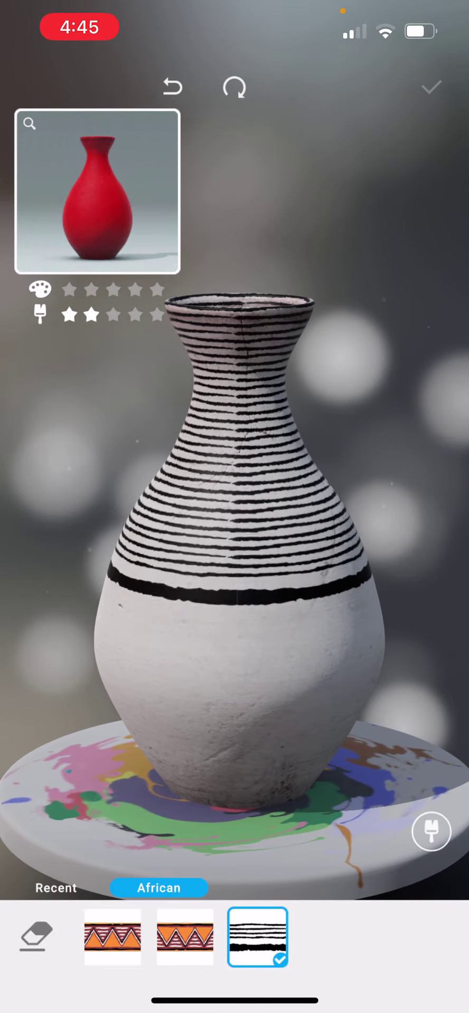
left_click_drag(237, 562, 238, 783)
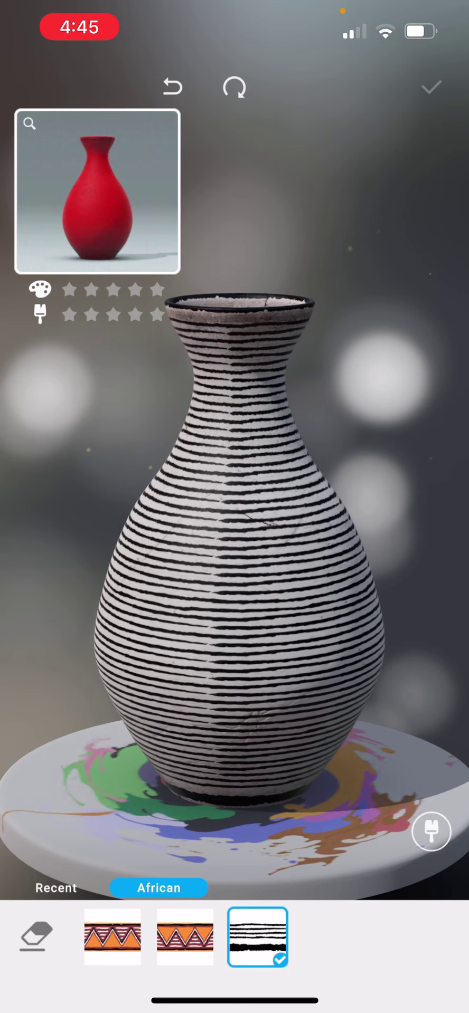
left_click(238, 320)
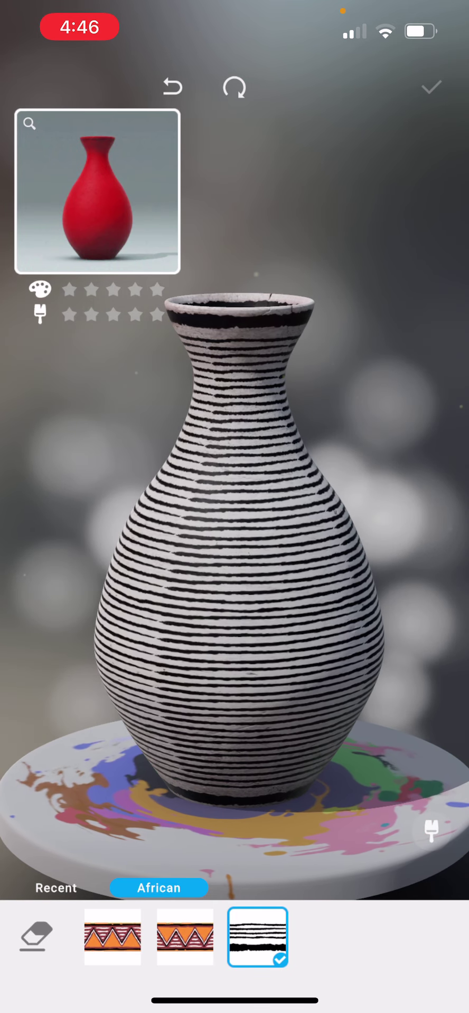
left_click(55, 888)
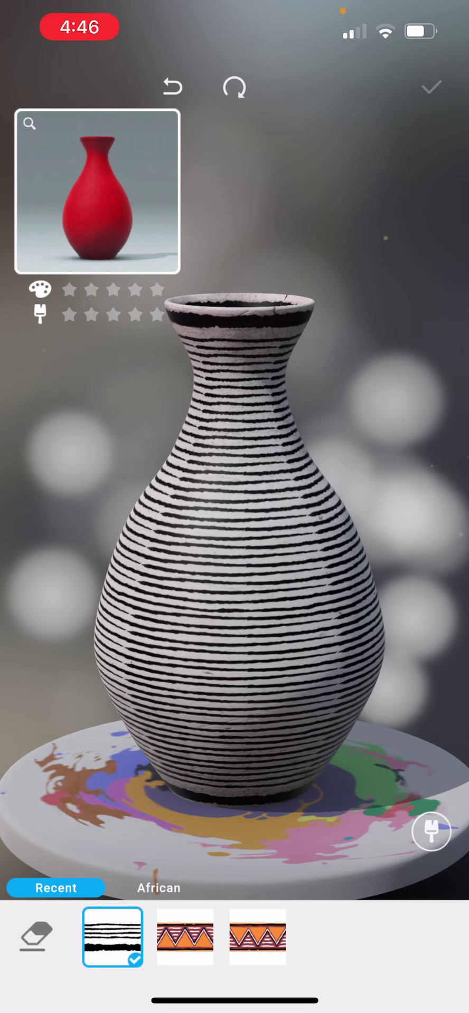
Step: Pick solid red paint and brush it over the spinning vase's belly and body
left_click(431, 830)
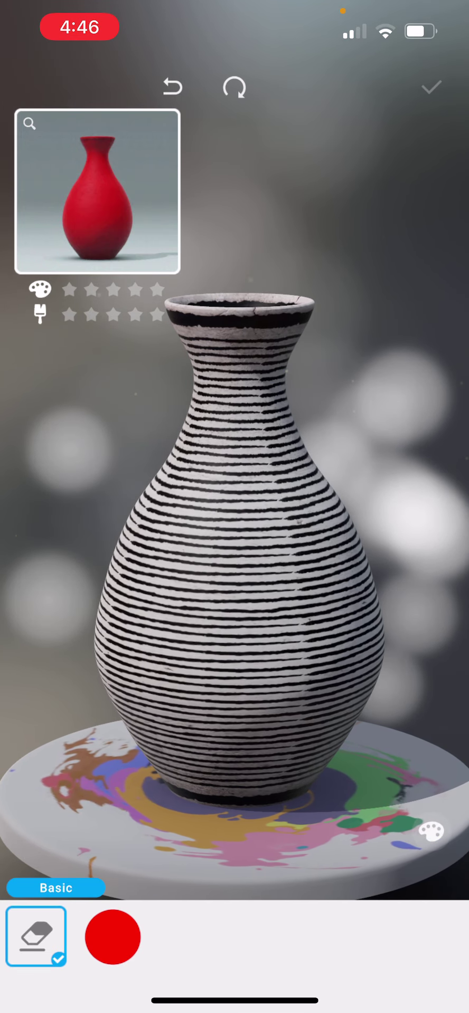
left_click(113, 936)
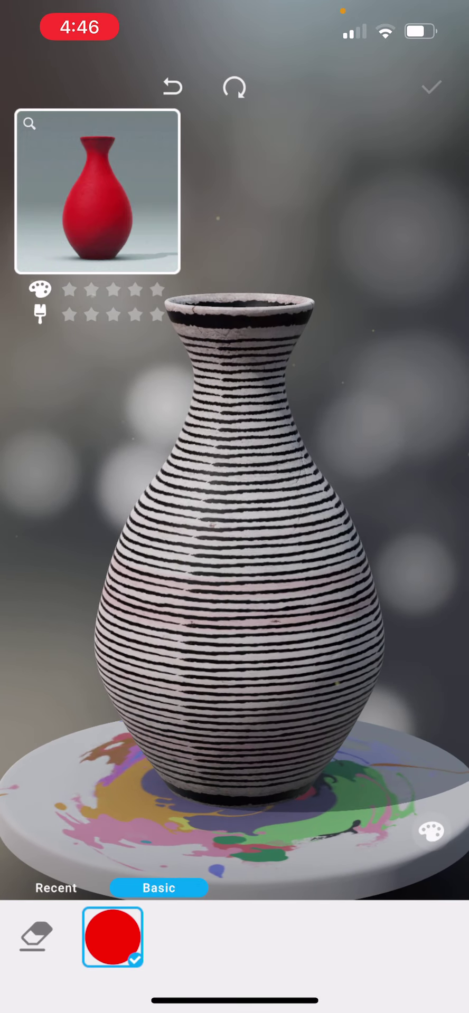
left_click(55, 888)
left_click_drag(198, 618, 277, 618)
left_click(431, 831)
left_click(431, 831)
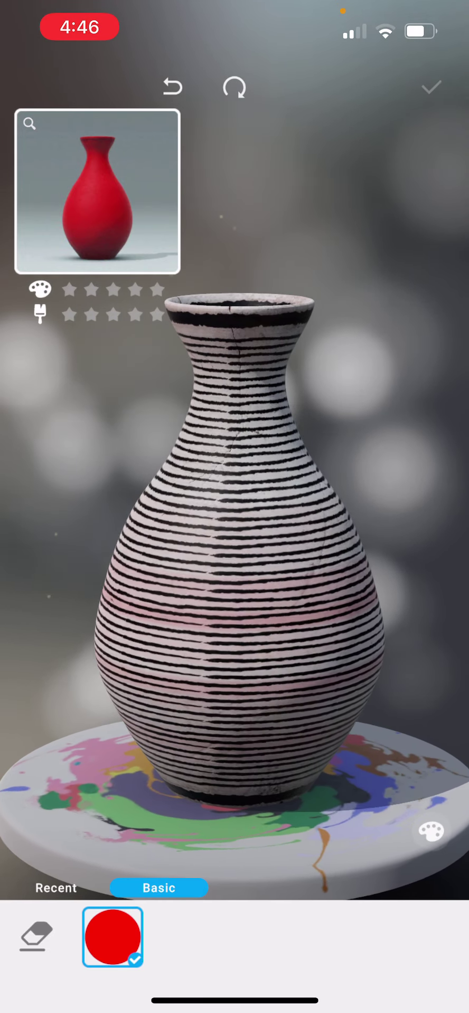
left_click_drag(237, 602, 238, 721)
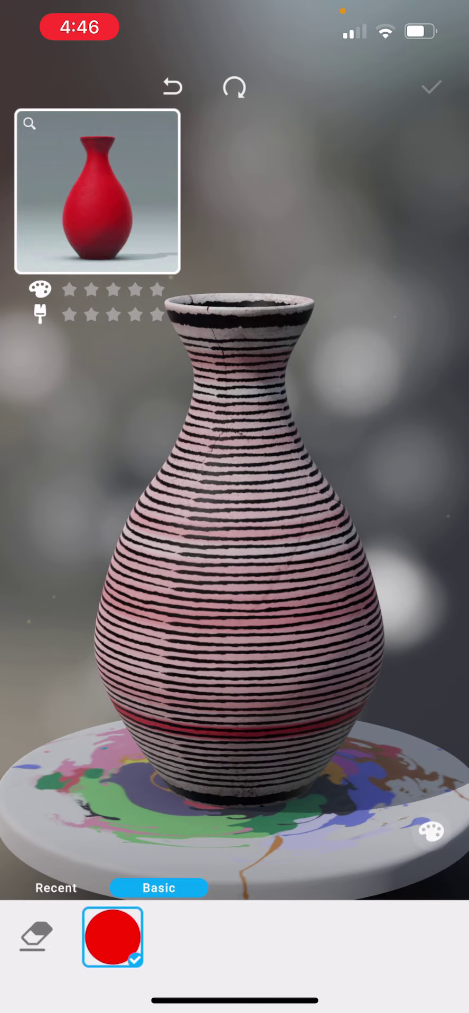
left_click_drag(237, 396, 238, 673)
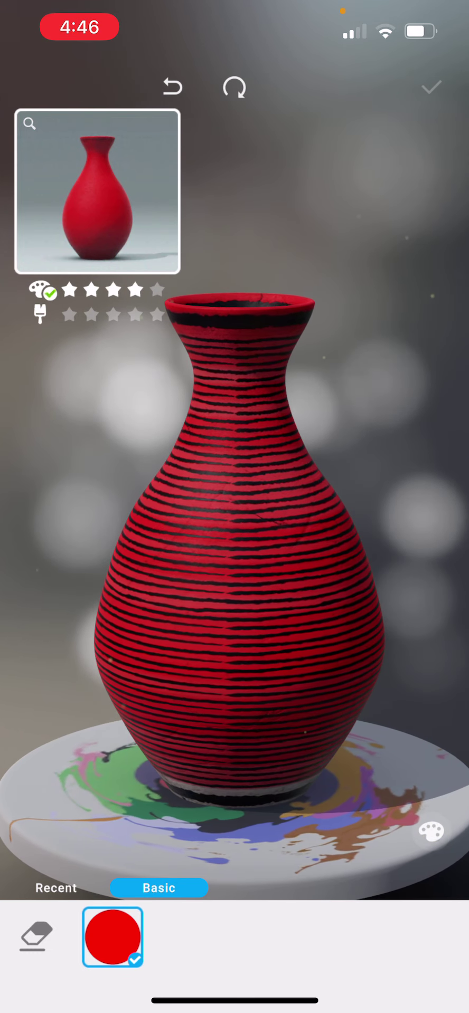
Step: Erase the stripe pattern from the belly and base, leaving the vase plain red
left_click(36, 936)
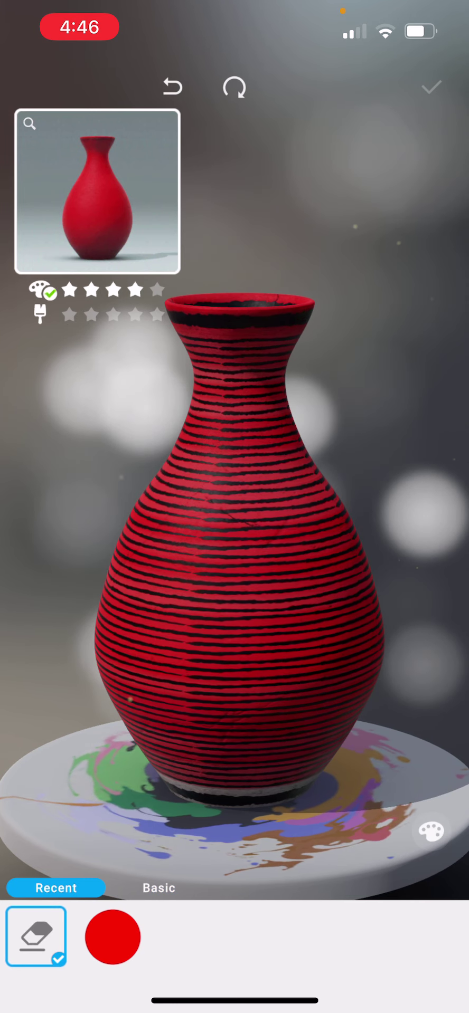
left_click(158, 887)
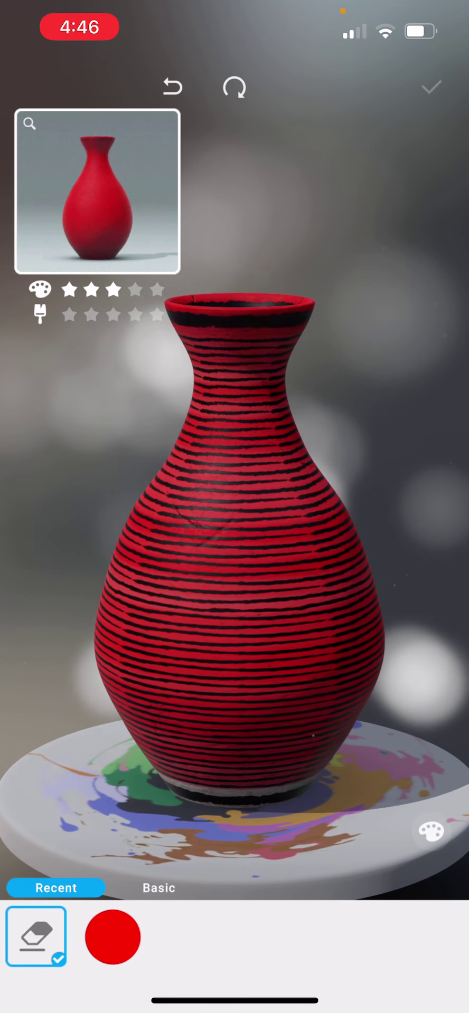
left_click(430, 830)
left_click(55, 888)
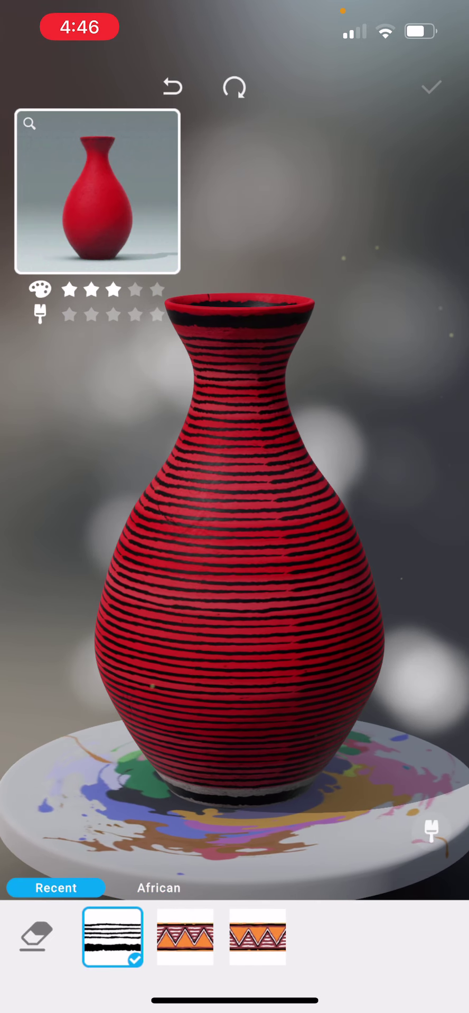
left_click(36, 937)
left_click_drag(238, 717, 238, 716)
left_click_drag(238, 640, 237, 554)
mouse_move(237, 745)
left_mouse_down()
mouse_move(238, 716)
mouse_move(238, 792)
left_mouse_up()
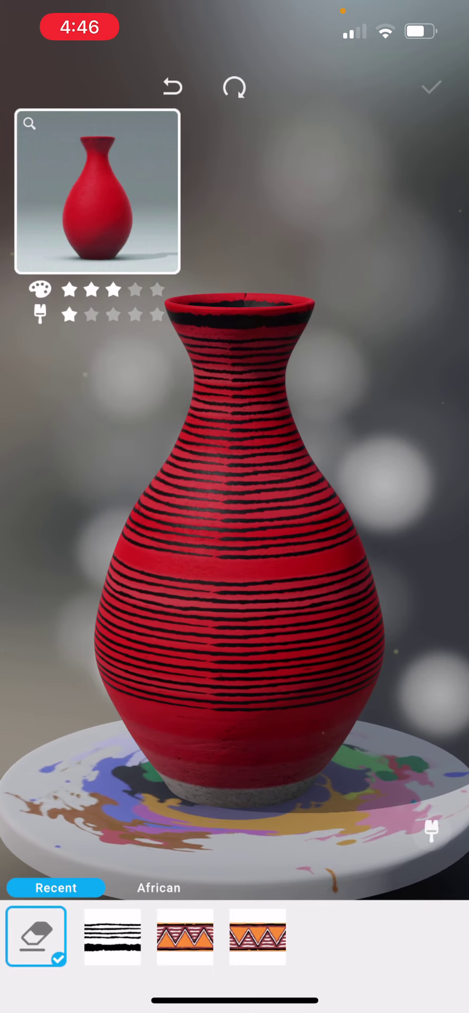
left_click_drag(237, 697, 238, 297)
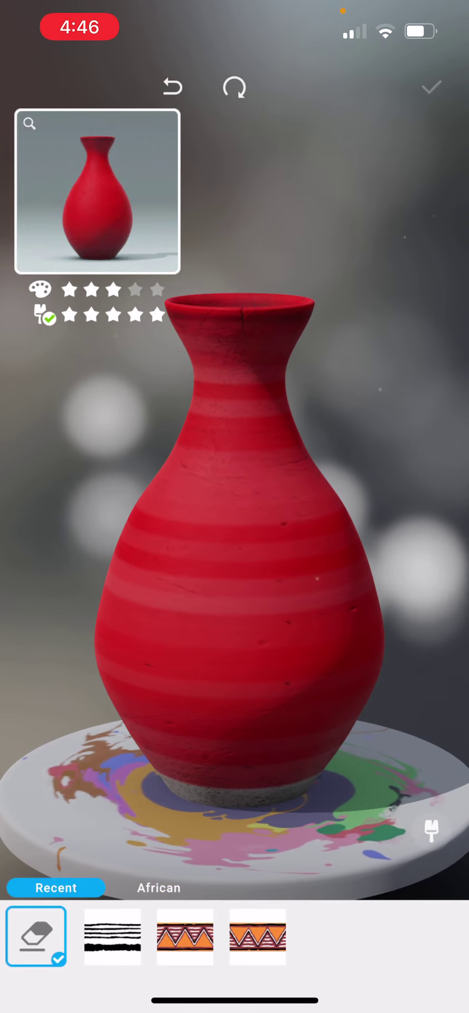
left_click(430, 829)
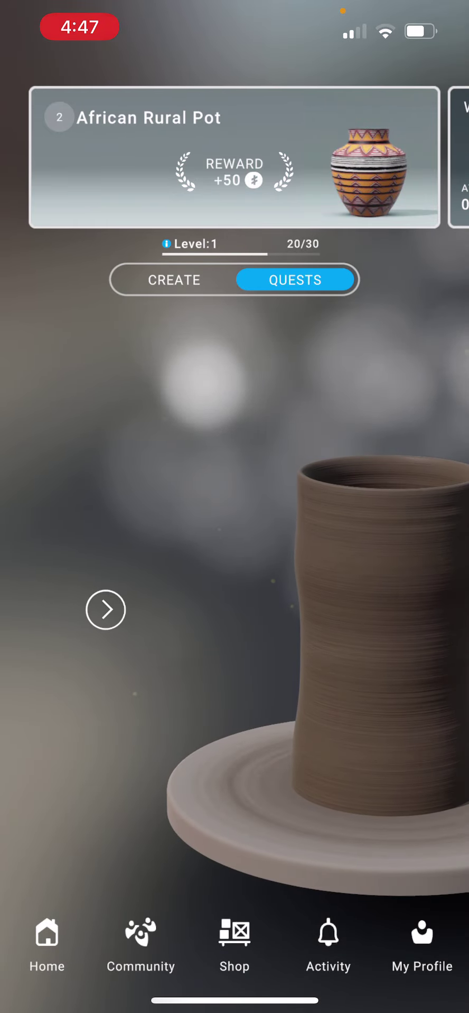
Step: Switch the home screen to creation mode, with fresh unshaped clay on the wheel
left_click(173, 280)
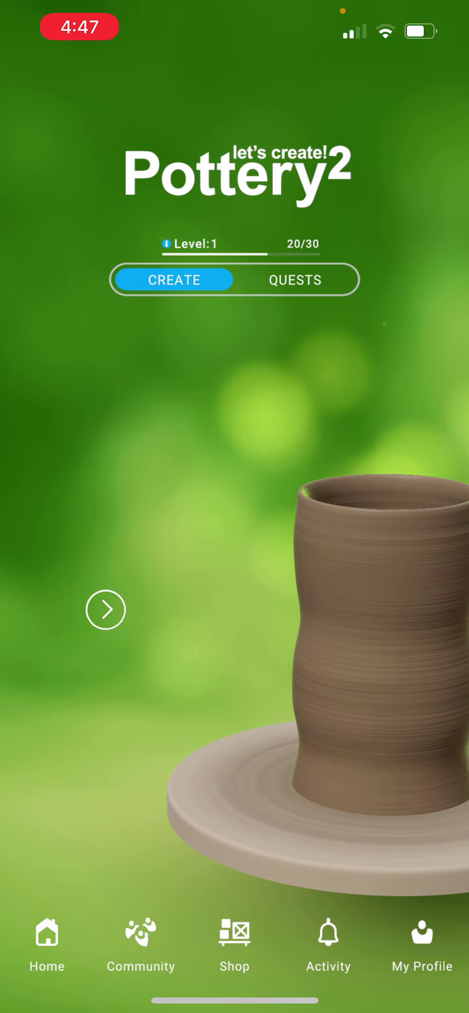
Step: Open the community gallery and view the landscape cylinder post in detail
left_click(140, 942)
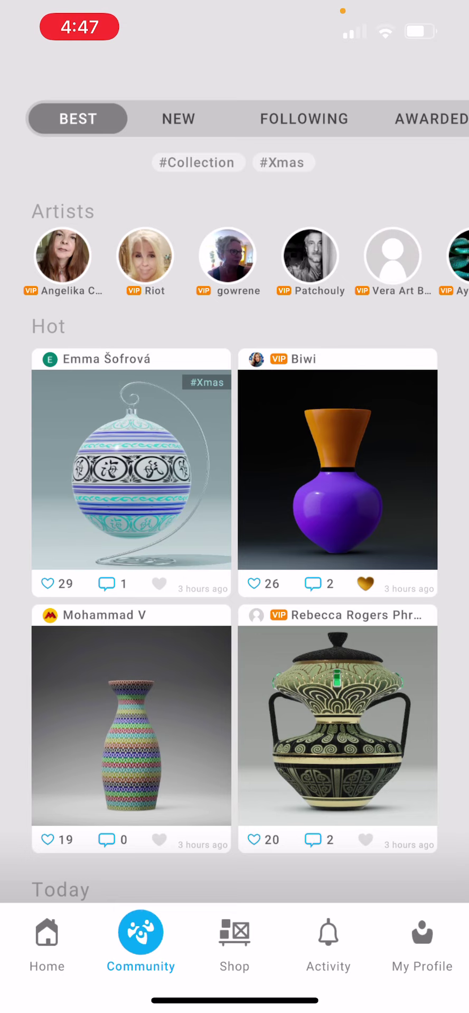
scroll(235, 555, "down", 4)
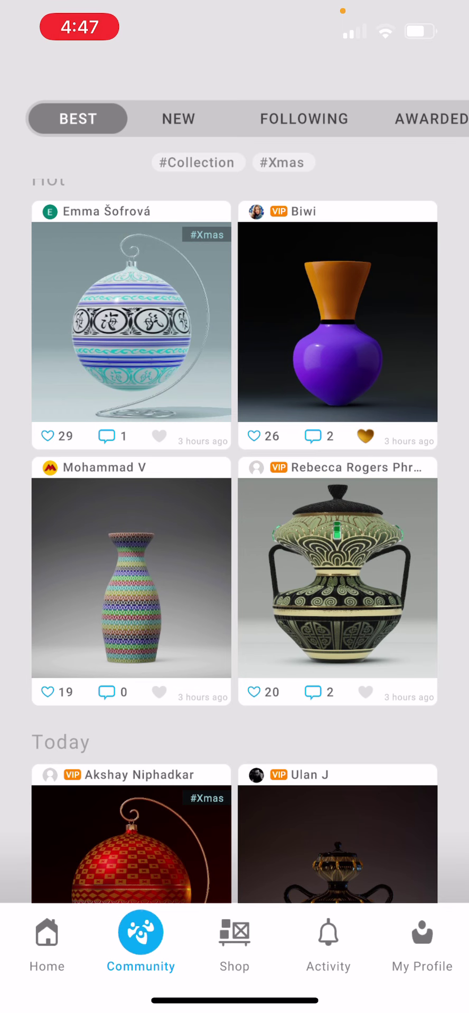
scroll(234, 554, "down", 4)
scroll(235, 555, "up", 4)
scroll(234, 555, "down", 5)
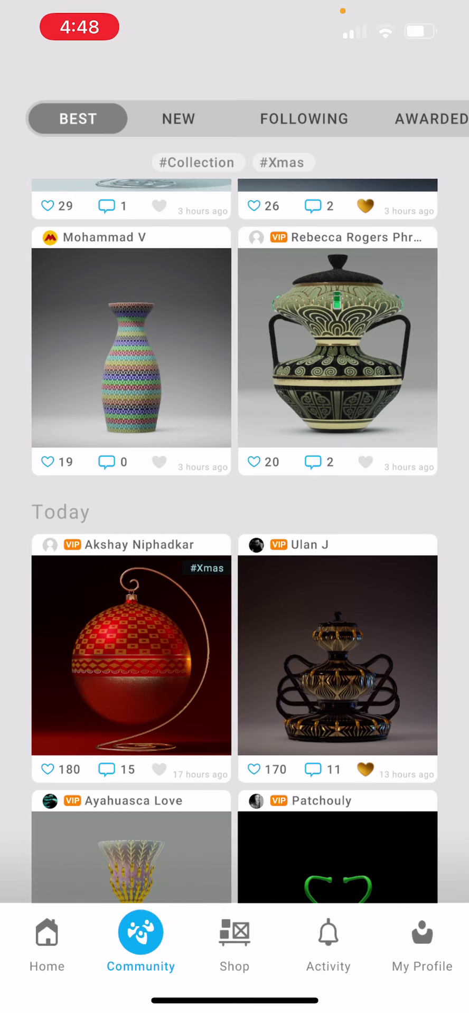
scroll(234, 554, "down", 5)
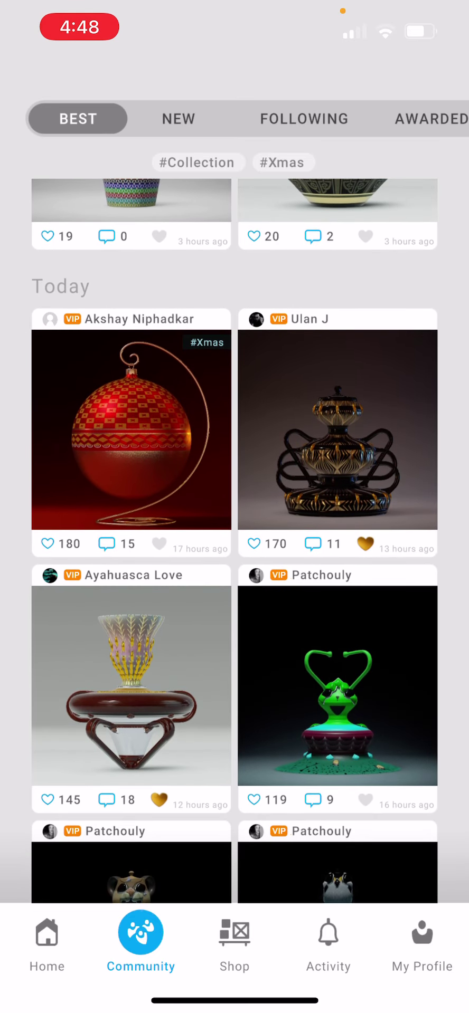
scroll(234, 554, "down", 6)
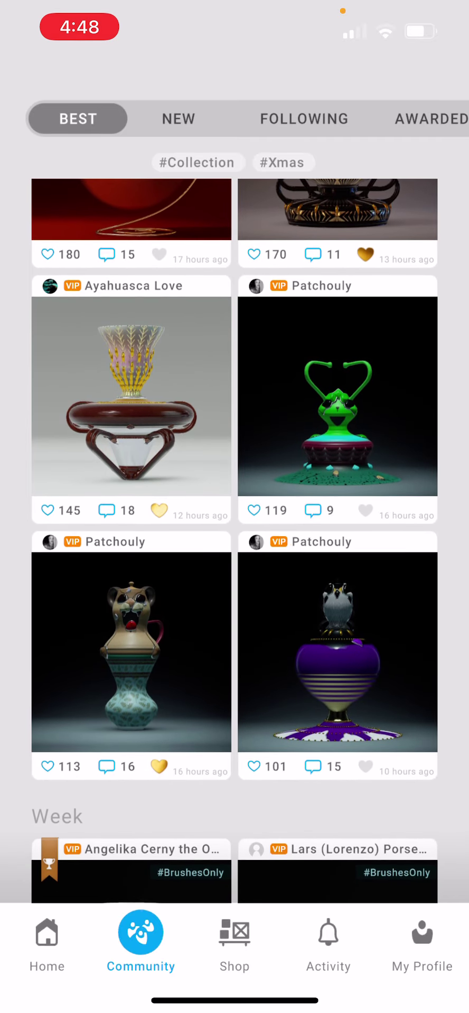
scroll(235, 554, "down", 6)
scroll(235, 554, "down", 4)
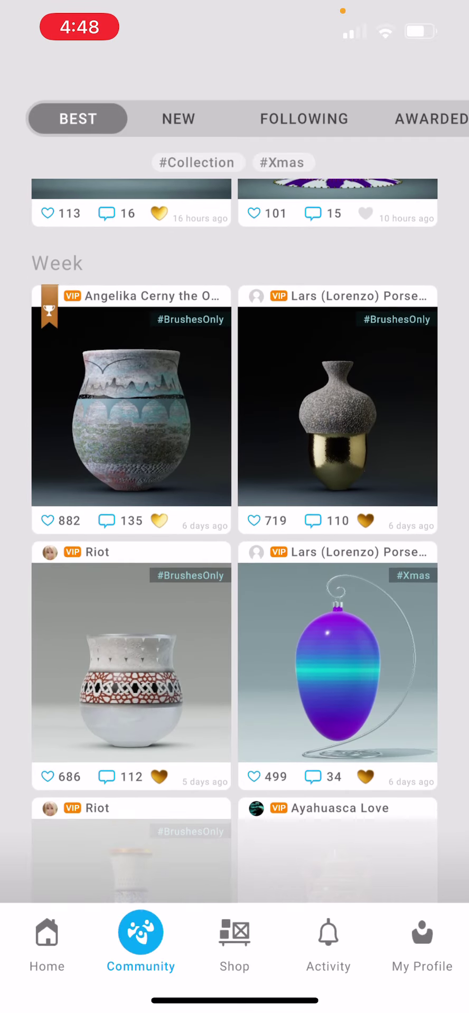
scroll(234, 555, "down", 5)
scroll(234, 554, "down", 2)
scroll(235, 554, "down", 3)
scroll(235, 554, "up", 3)
scroll(234, 554, "up", 2)
scroll(234, 554, "up", 3)
scroll(234, 554, "up", 3)
scroll(235, 554, "down", 2)
scroll(235, 554, "up", 3)
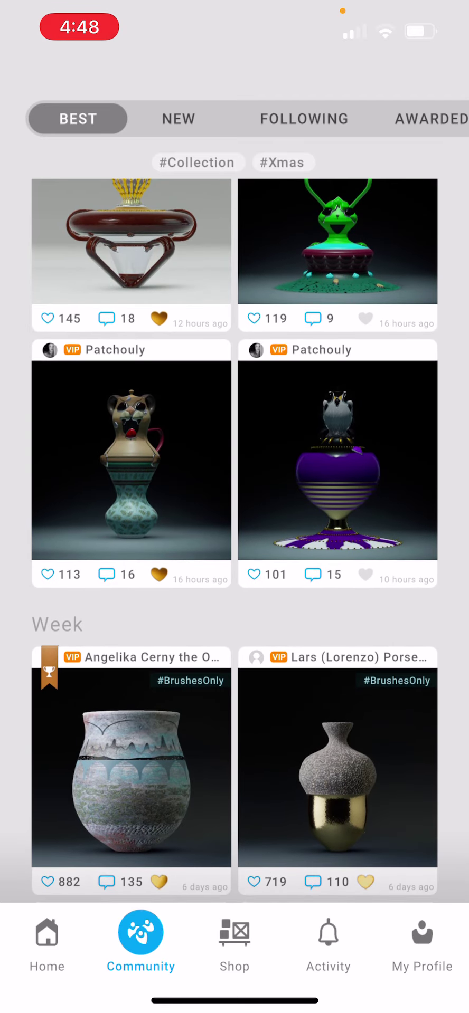
scroll(234, 554, "down", 4)
scroll(234, 554, "down", 3)
scroll(234, 554, "down", 3)
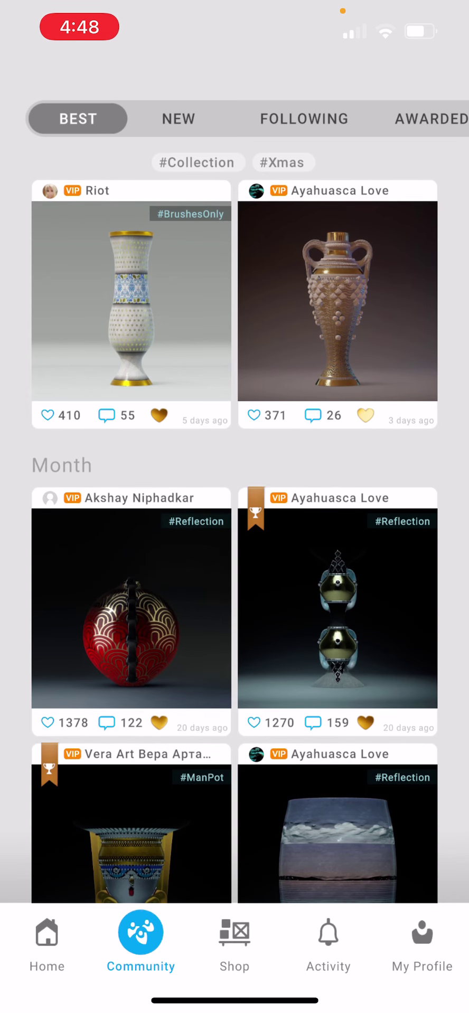
scroll(234, 554, "down", 2)
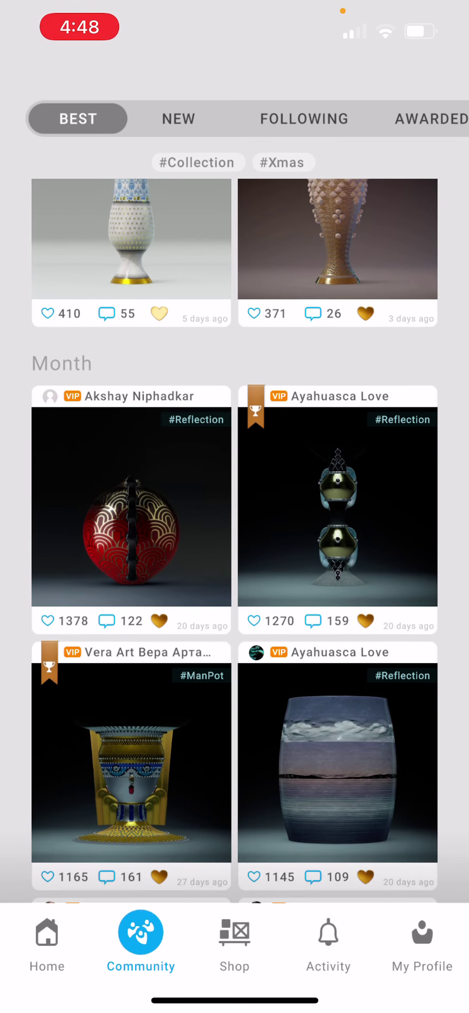
scroll(234, 555, "down", 2)
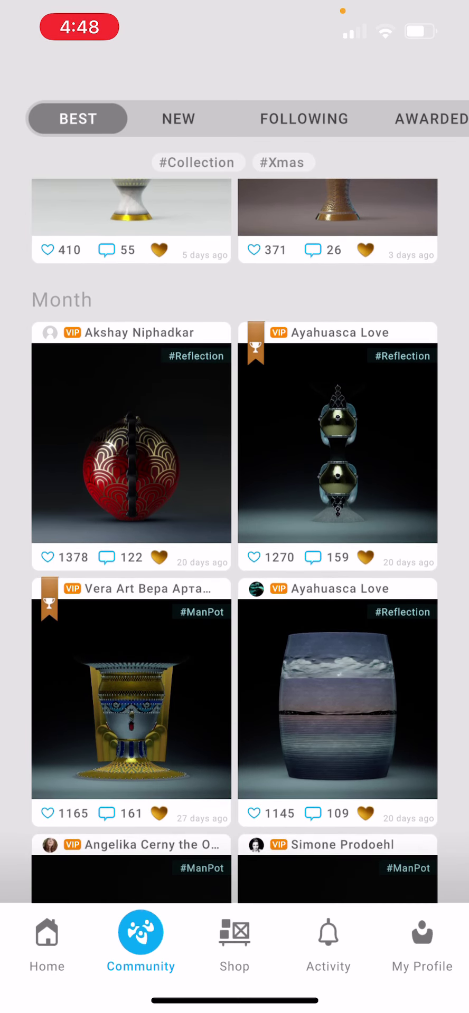
scroll(235, 554, "down", 2)
scroll(234, 554, "down", 1)
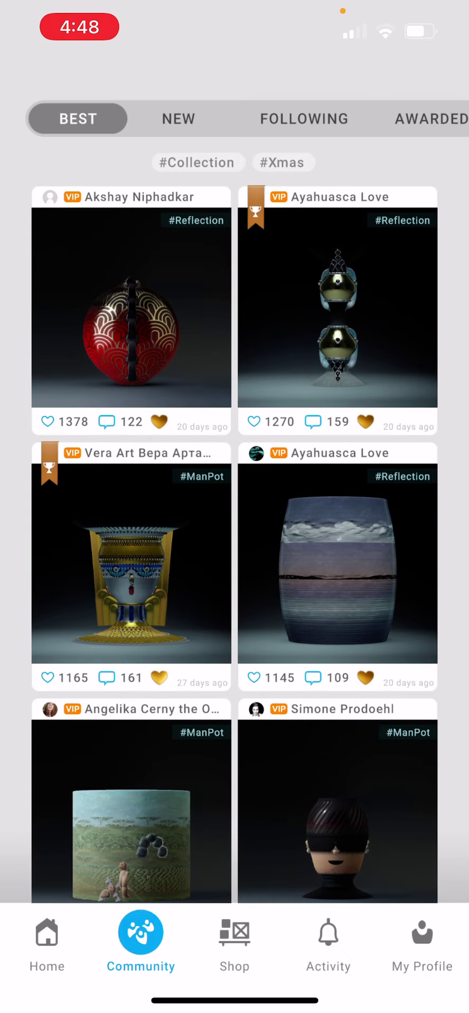
scroll(234, 554, "down", 5)
scroll(235, 555, "up", 4)
left_click(131, 772)
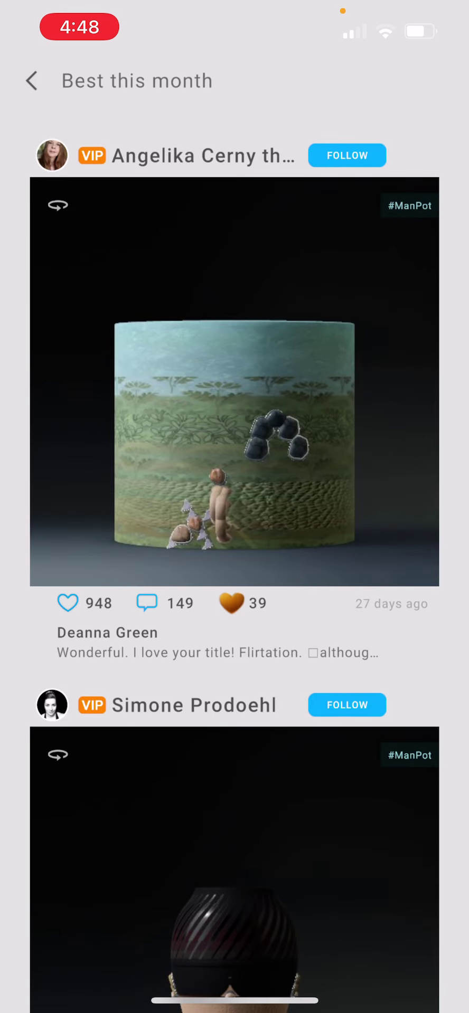
scroll(235, 554, "down", 5)
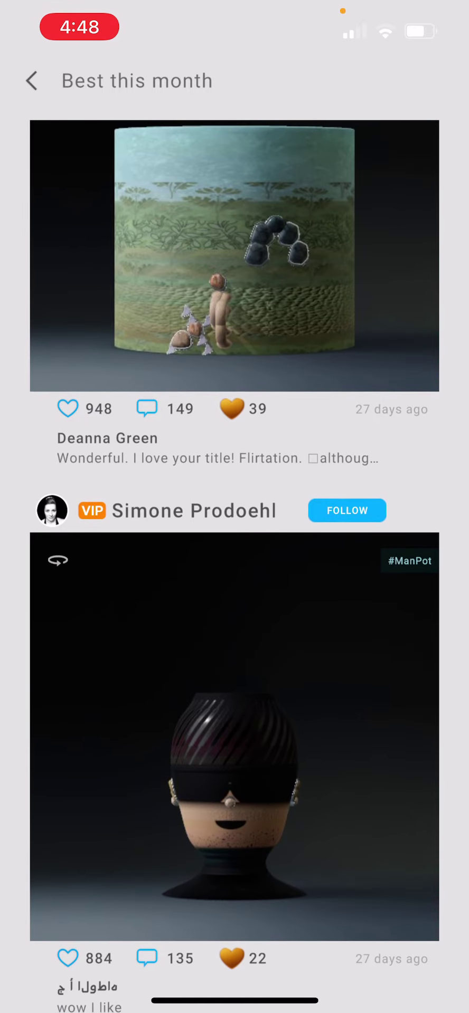
Step: Return to the grid and view the dress-shaped vase in full-screen 3D
left_click(32, 81)
scroll(234, 554, "down", 5)
scroll(234, 554, "down", 5)
scroll(234, 554, "down", 3)
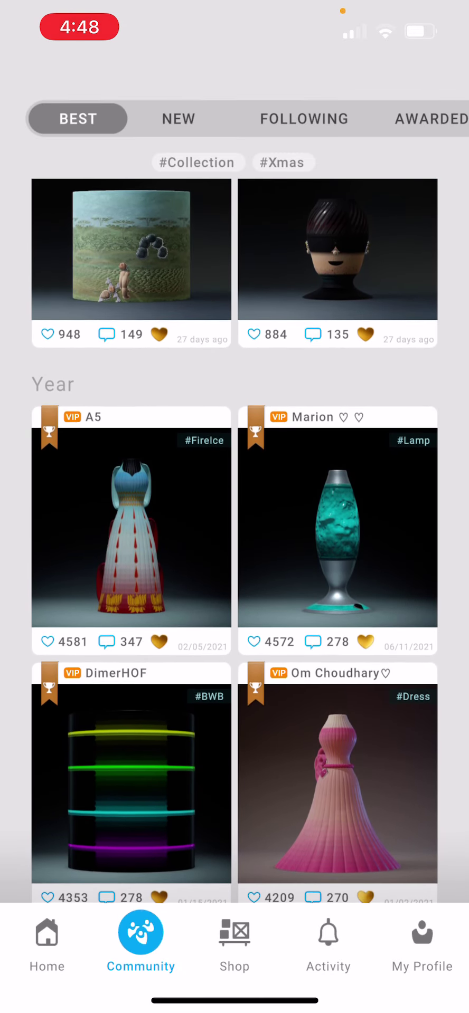
left_click(53, 402)
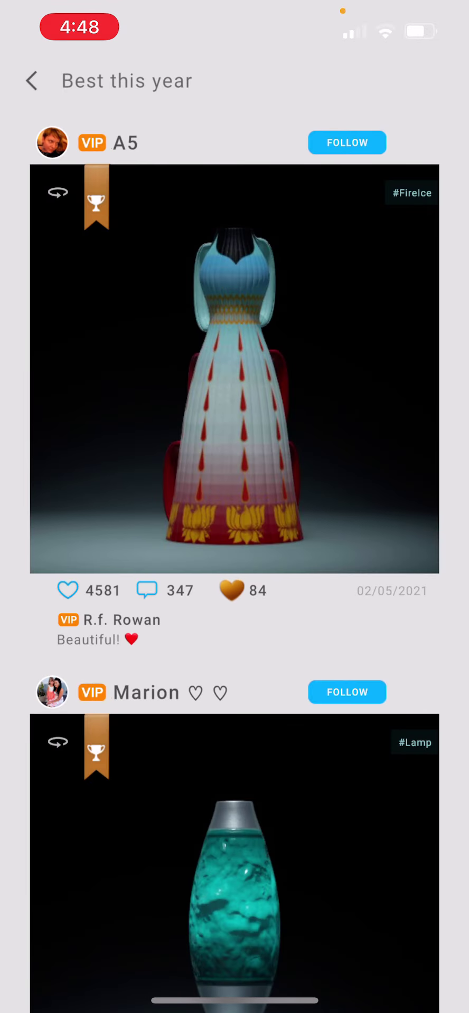
left_click(234, 368)
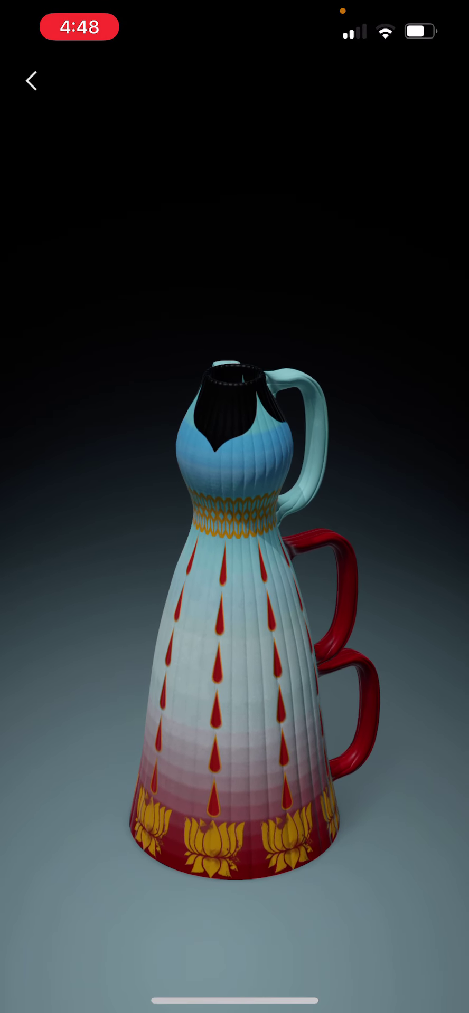
left_click(32, 80)
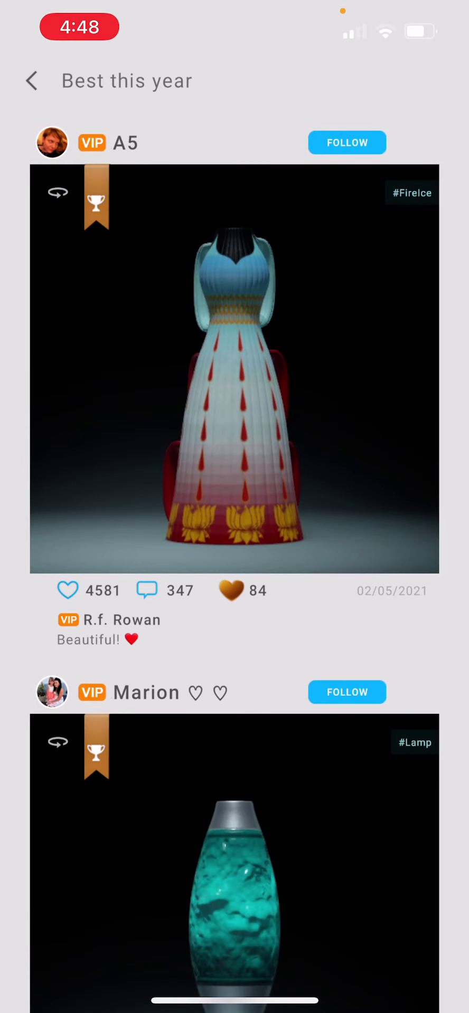
left_click(32, 81)
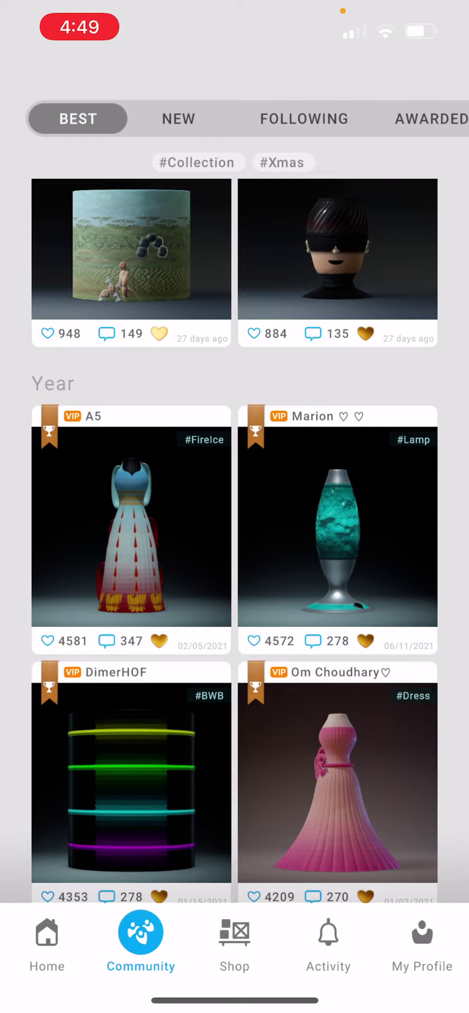
Step: View the lava lamp, neon-banded cylinder and pink dress-shaped vase in full-screen 3D
left_click(336, 526)
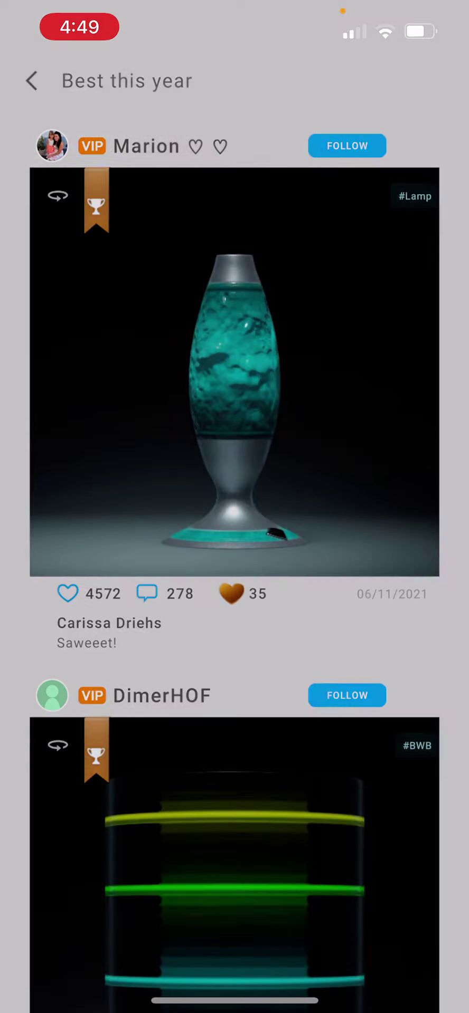
left_click(234, 380)
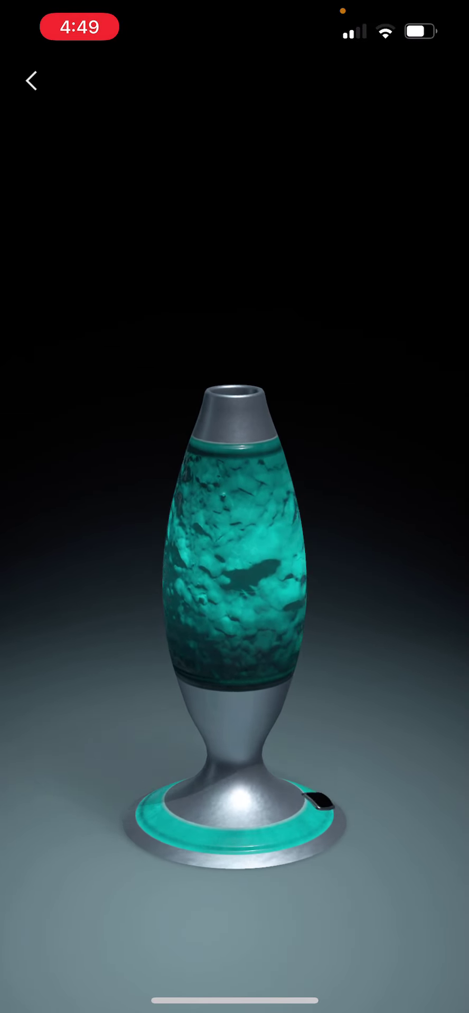
left_click(32, 81)
scroll(234, 554, "down", 5)
left_click(234, 665)
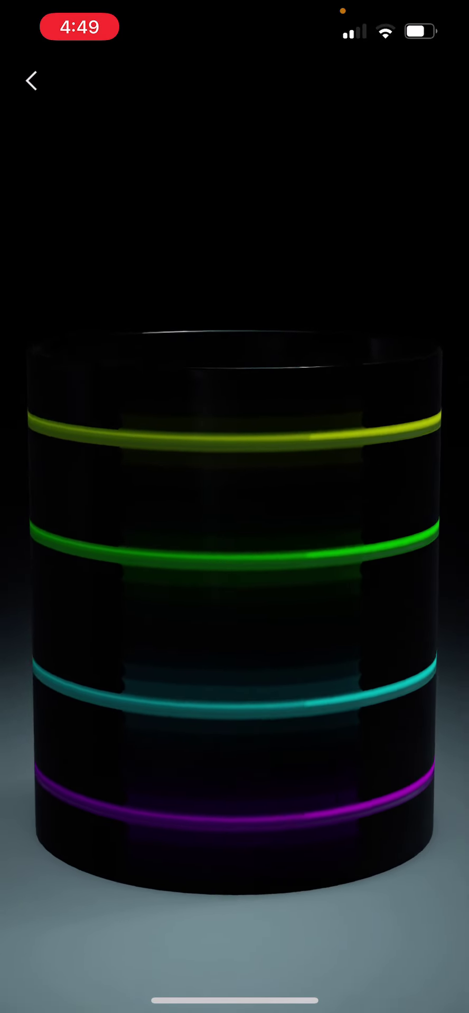
left_click(31, 80)
scroll(235, 555, "down", 5)
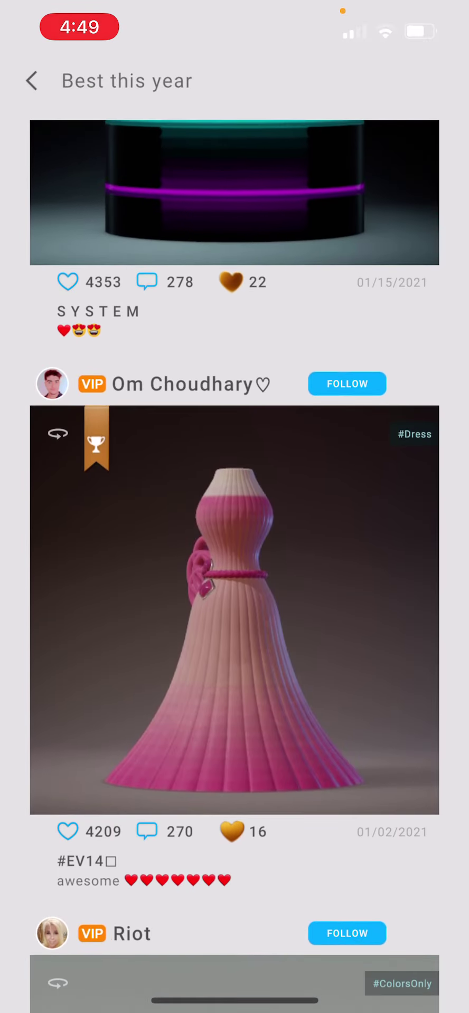
left_click(234, 594)
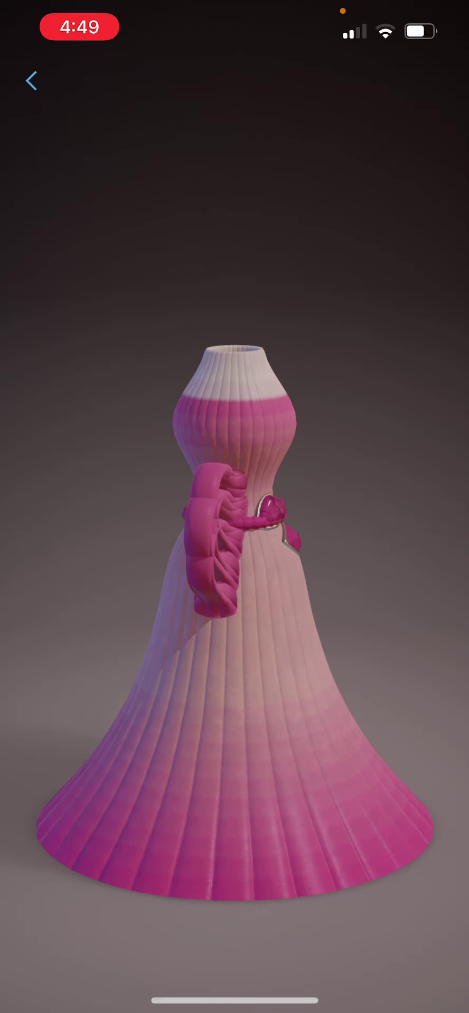
left_click(31, 80)
scroll(235, 555, "down", 3)
scroll(235, 554, "down", 1)
Step: View the purple tapered vase and apple-core pot, then trigger the sign-in prompt
left_click(235, 680)
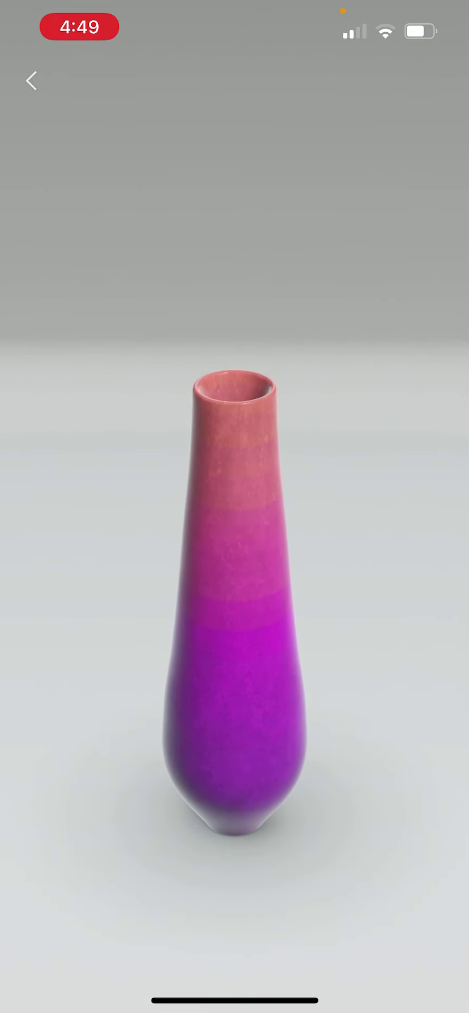
left_click(31, 80)
scroll(235, 554, "up", 2)
scroll(235, 555, "down", 6)
scroll(234, 555, "down", 1)
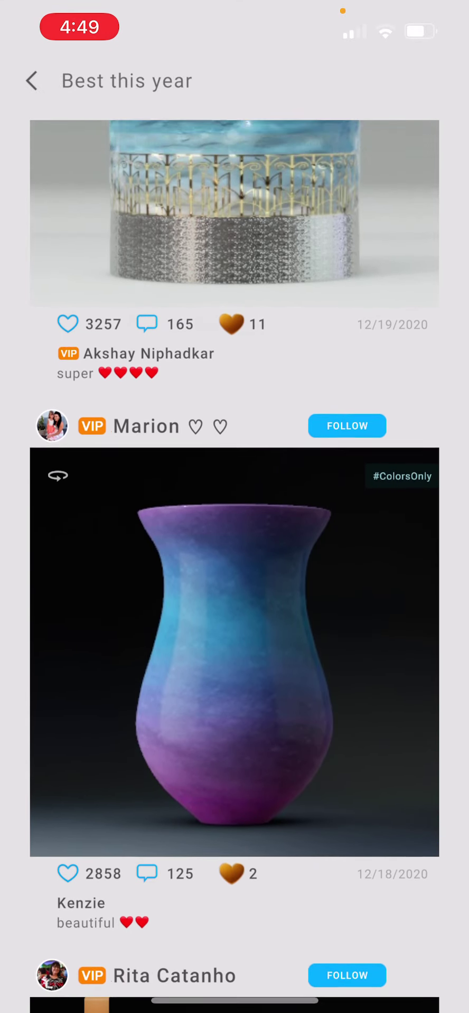
scroll(234, 555, "up", 8)
scroll(235, 554, "down", 5)
scroll(235, 554, "up", 3)
scroll(235, 554, "up", 4)
scroll(234, 554, "down", 5)
scroll(234, 554, "down", 5)
scroll(234, 555, "down", 5)
scroll(235, 555, "down", 3)
scroll(234, 554, "down", 2)
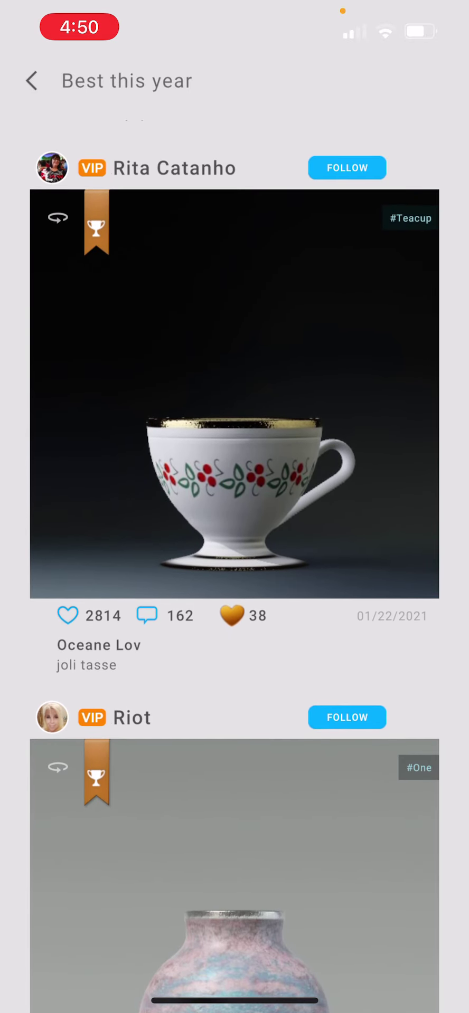
scroll(234, 554, "down", 5)
scroll(234, 554, "down", 6)
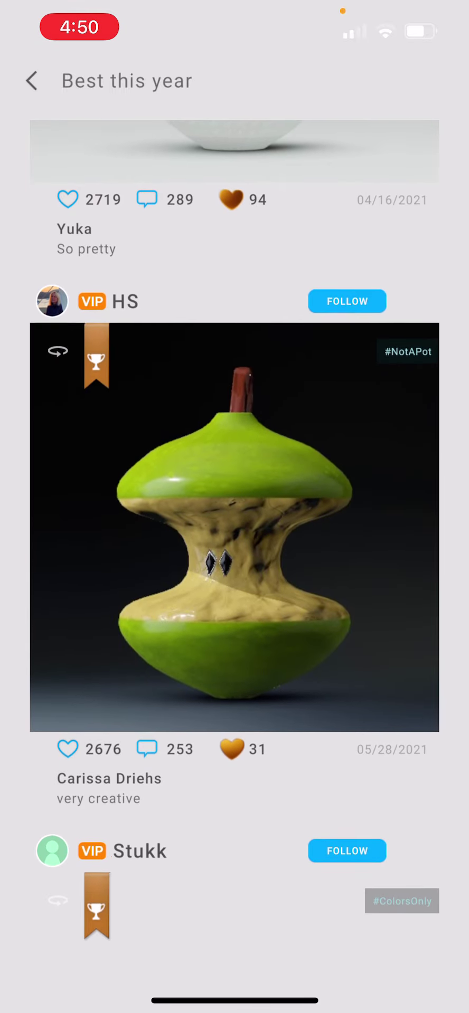
scroll(234, 554, "down", 1)
left_click(234, 515)
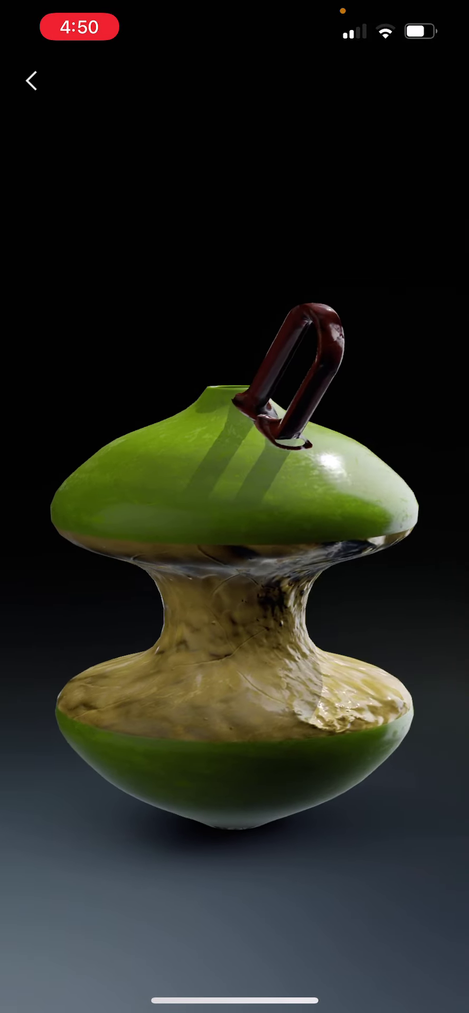
left_click(32, 82)
left_click(347, 171)
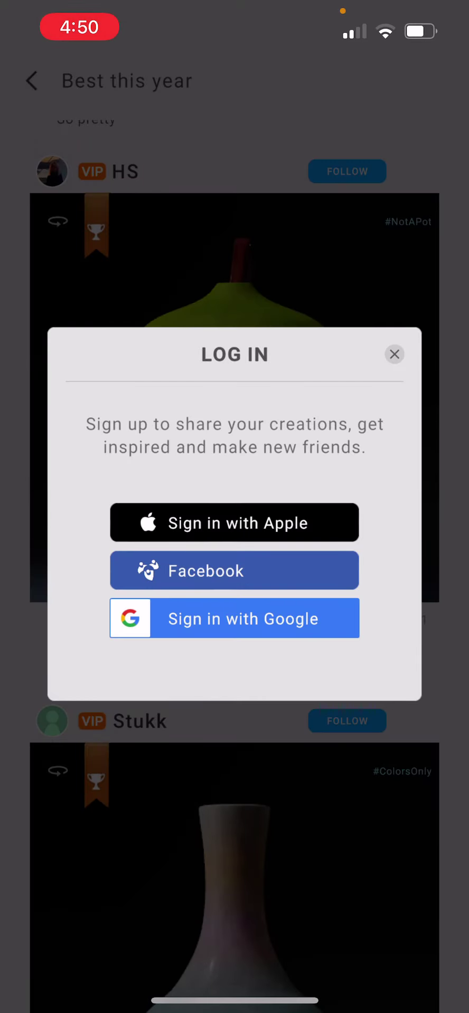
left_click(393, 355)
scroll(234, 554, "down", 5)
scroll(235, 554, "down", 5)
scroll(234, 554, "down", 3)
scroll(234, 555, "down", 5)
scroll(234, 555, "down", 5)
scroll(234, 554, "down", 5)
scroll(234, 555, "down", 5)
scroll(235, 554, "down", 5)
scroll(235, 554, "down", 3)
scroll(234, 554, "up", 5)
scroll(234, 554, "down", 2)
scroll(234, 554, "down", 5)
scroll(235, 554, "down", 5)
scroll(234, 555, "down", 4)
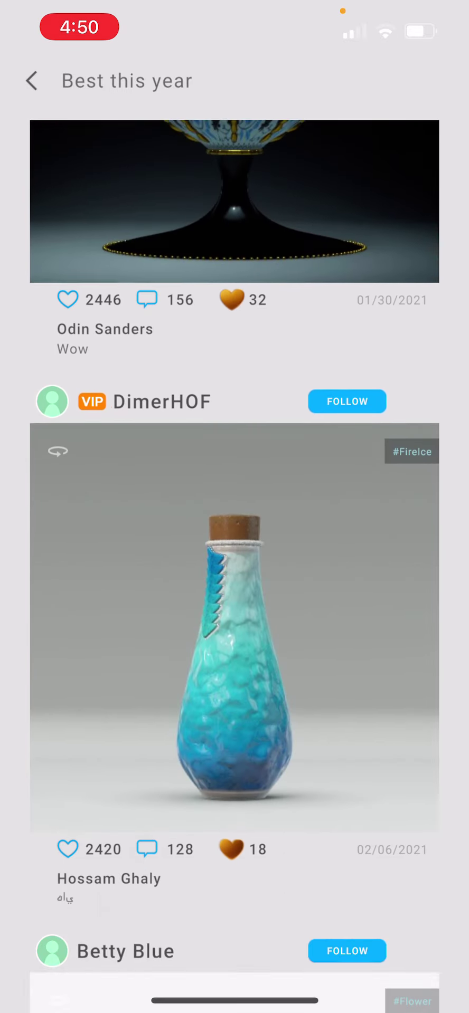
scroll(234, 555, "down", 5)
scroll(234, 555, "down", 3)
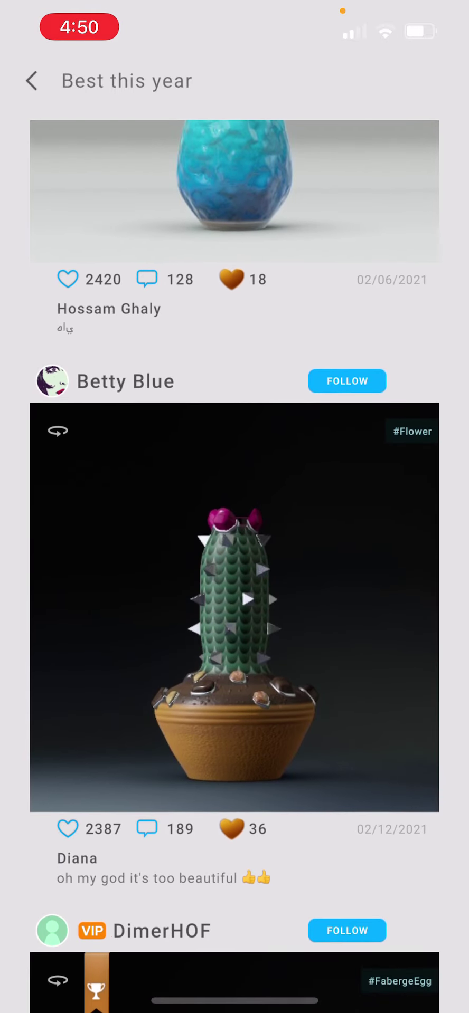
scroll(234, 554, "down", 5)
scroll(235, 554, "down", 4)
scroll(234, 554, "down", 4)
scroll(234, 554, "up", 3)
scroll(235, 554, "down", 5)
scroll(234, 555, "down", 3)
scroll(235, 554, "down", 6)
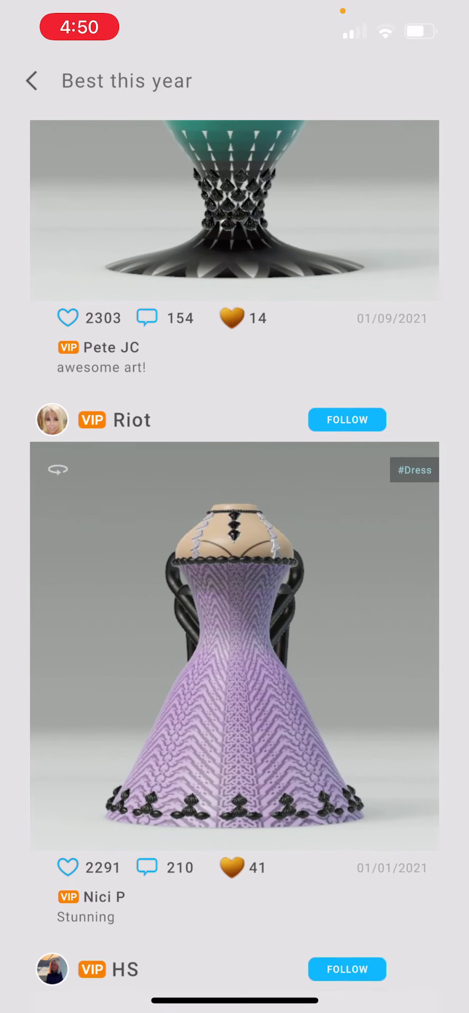
left_click(234, 644)
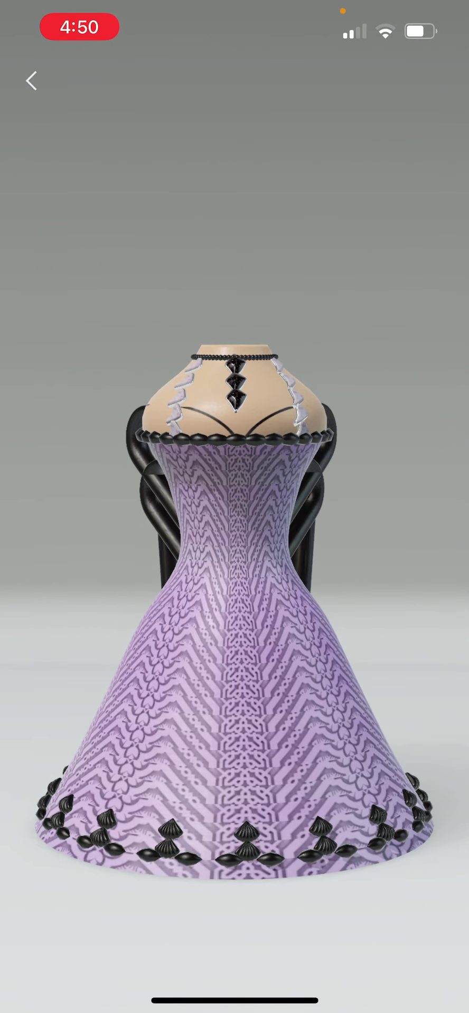
left_click(32, 81)
scroll(234, 554, "down", 8)
scroll(235, 554, "down", 5)
scroll(235, 554, "down", 3)
scroll(235, 554, "down", 4)
scroll(235, 554, "down", 2)
scroll(234, 555, "down", 2)
scroll(235, 555, "down", 5)
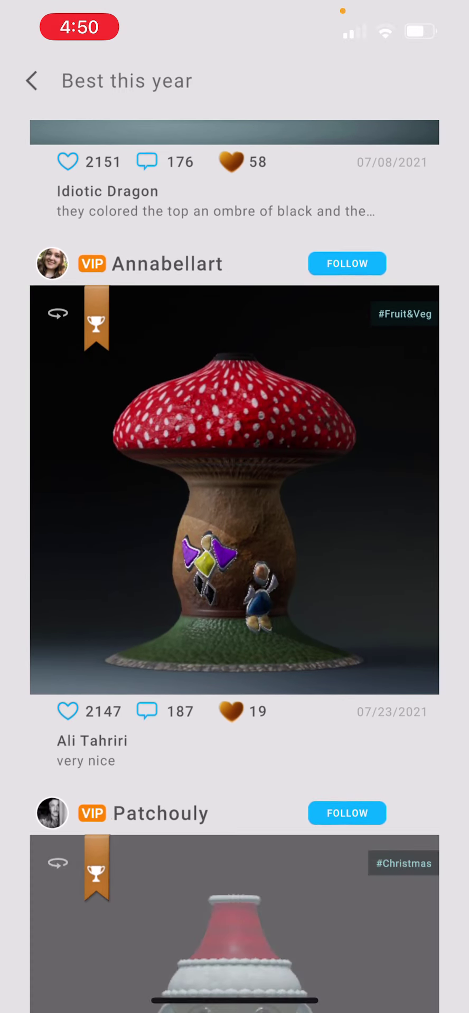
scroll(235, 554, "down", 4)
scroll(234, 554, "down", 3)
scroll(234, 554, "down", 2)
scroll(234, 554, "down", 4)
scroll(234, 555, "down", 4)
scroll(234, 555, "down", 1)
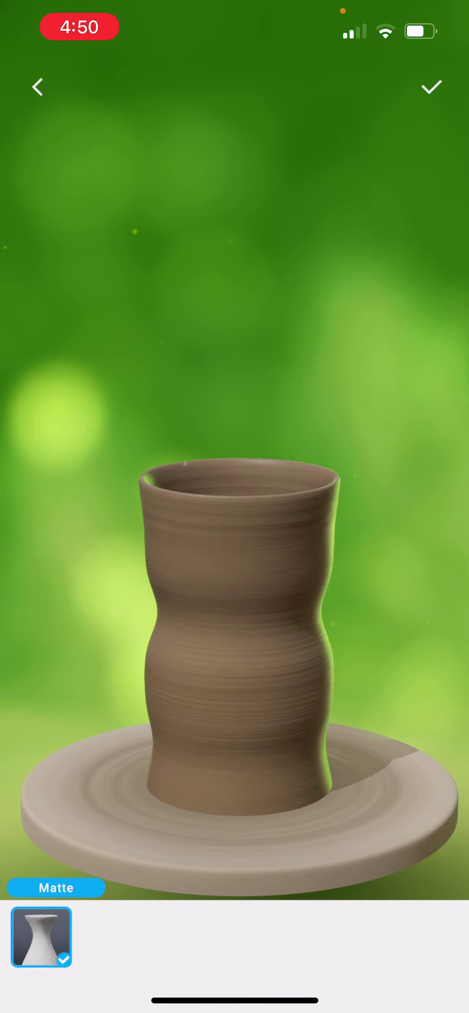
Step: Pull the clay taller and close its flared rim into a top bulb
left_click_drag(198, 507, 135, 428)
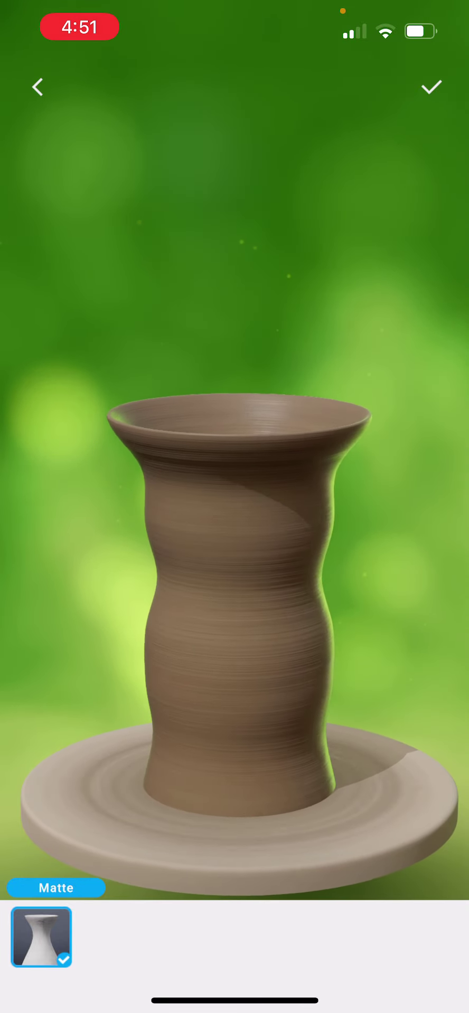
mouse_move(190, 444)
left_mouse_down()
mouse_move(159, 357)
mouse_move(159, 318)
left_mouse_up()
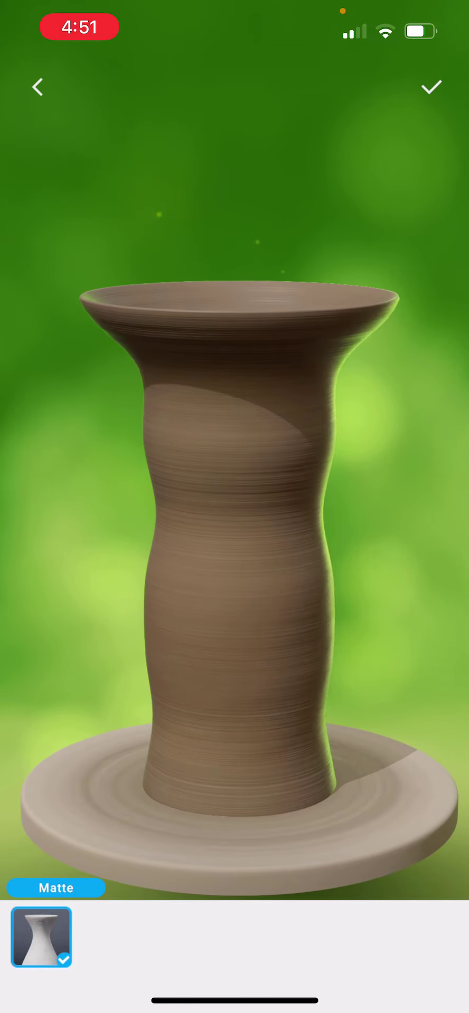
left_click_drag(238, 285, 238, 333)
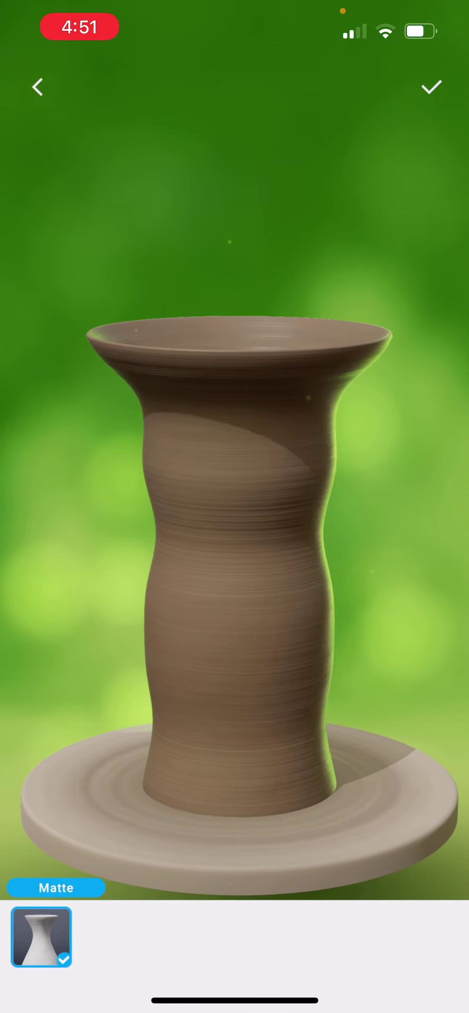
left_click_drag(333, 412, 372, 396)
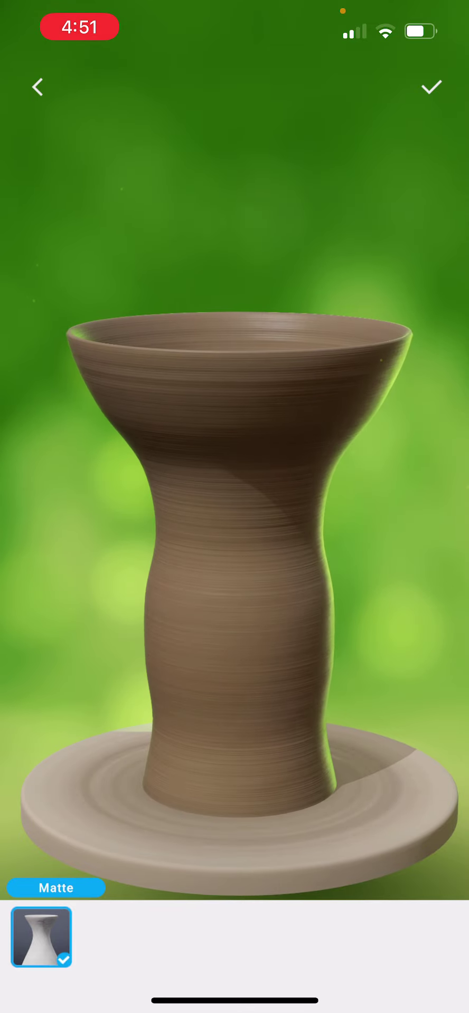
mouse_move(403, 340)
left_mouse_down()
mouse_move(381, 348)
mouse_move(360, 341)
left_mouse_up()
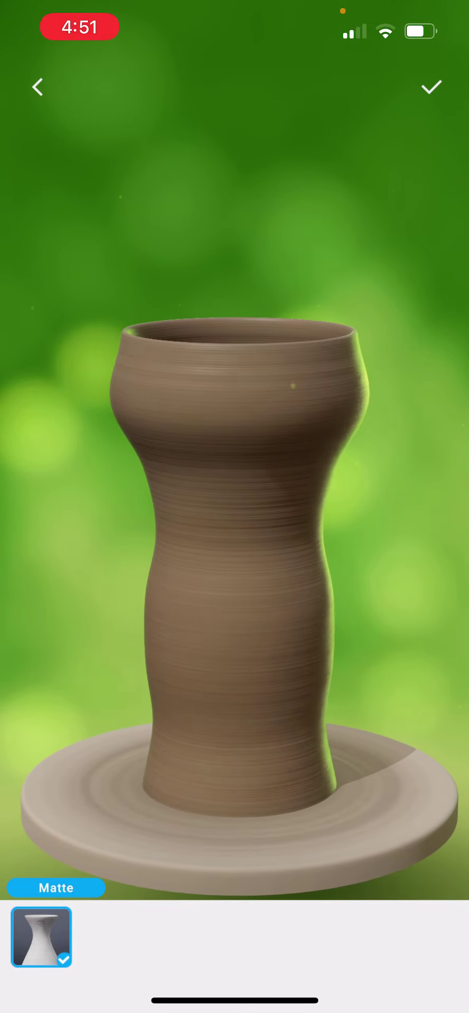
mouse_move(368, 333)
left_mouse_down()
mouse_move(341, 337)
mouse_move(324, 332)
left_mouse_up()
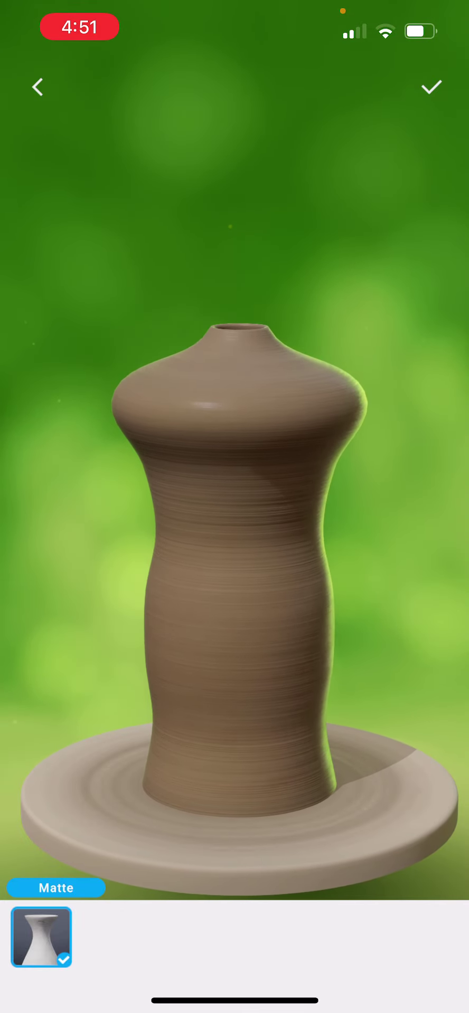
Step: Pinch the neck under the top bulb and bulge the middle into a wide disc
left_click_drag(365, 467, 329, 468)
mouse_move(364, 404)
left_mouse_down()
mouse_move(348, 444)
mouse_move(340, 491)
left_mouse_up()
mouse_move(353, 396)
left_mouse_down()
mouse_move(336, 428)
mouse_move(333, 491)
left_mouse_up()
left_click_drag(340, 389, 324, 412)
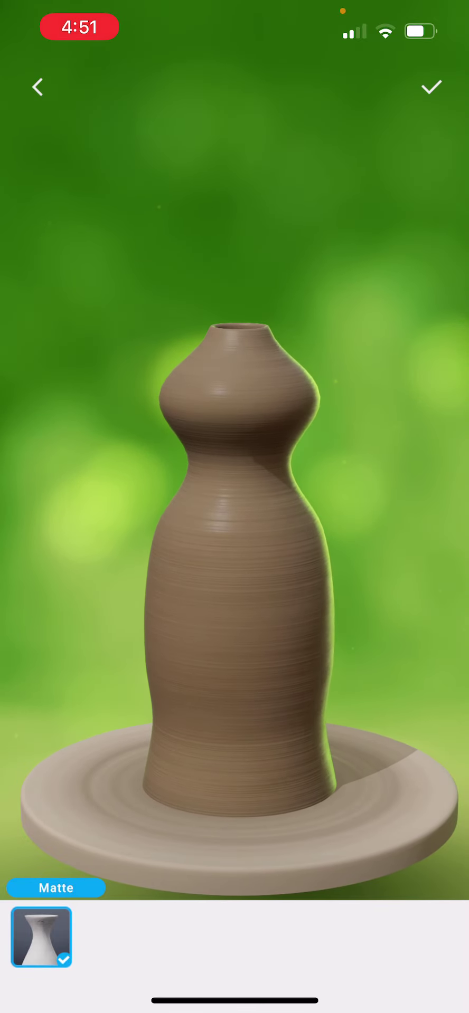
left_click_drag(348, 601, 325, 626)
left_click_drag(324, 530, 397, 530)
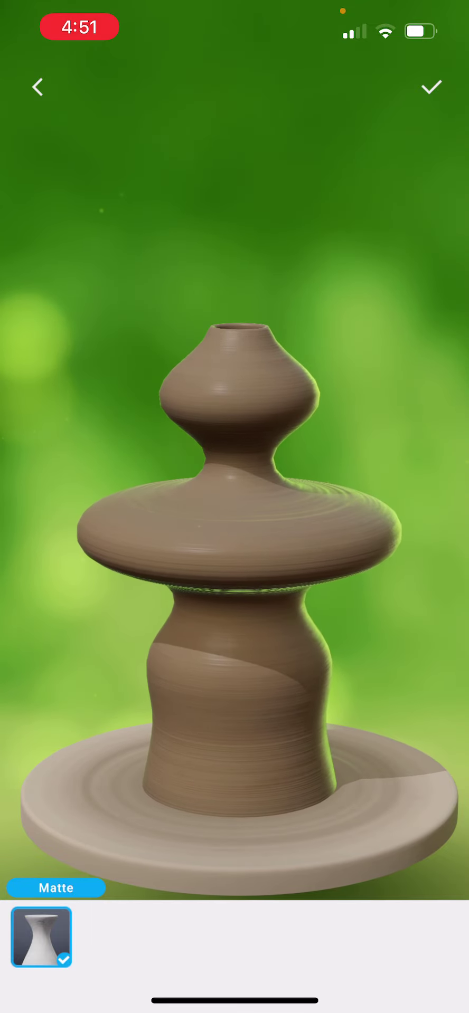
Step: Swell the lower body, shrink the middle bulb, narrow the base and flatten the disc
left_click_drag(325, 657, 439, 665)
left_click_drag(399, 527, 340, 526)
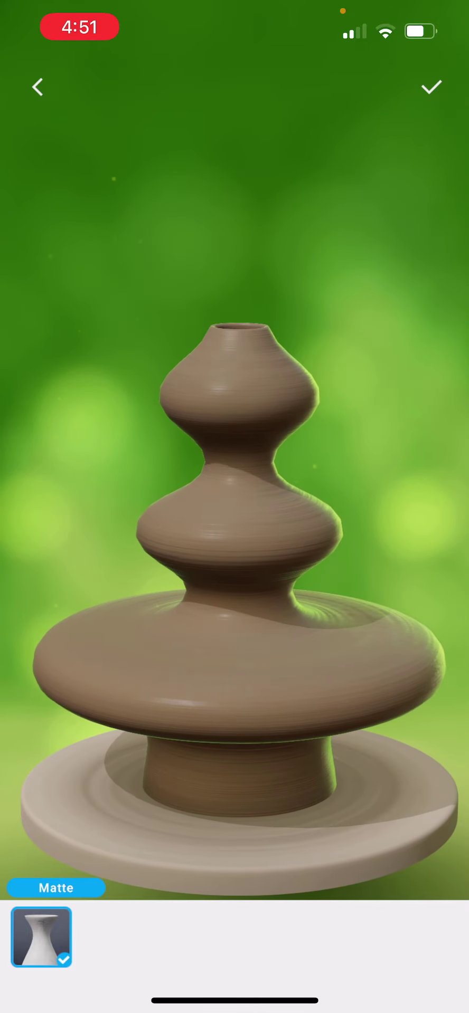
left_click_drag(316, 387, 305, 388)
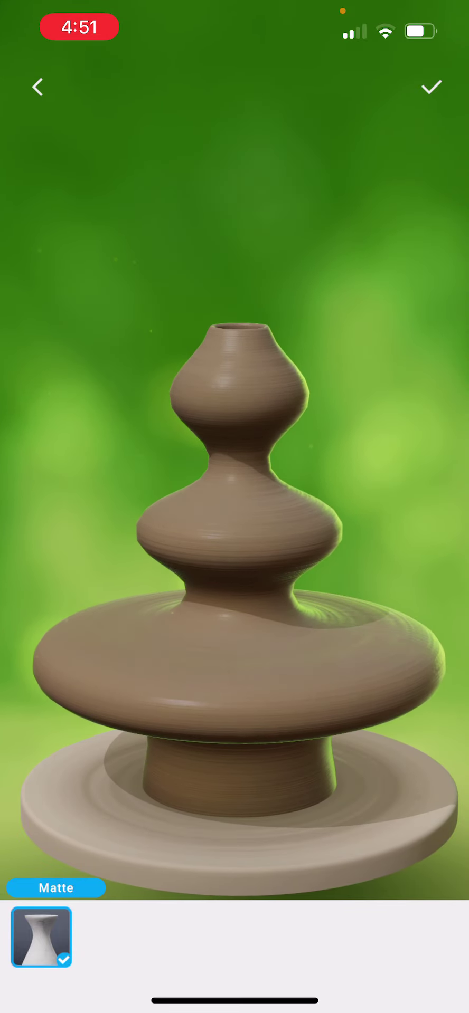
left_click_drag(337, 776, 277, 784)
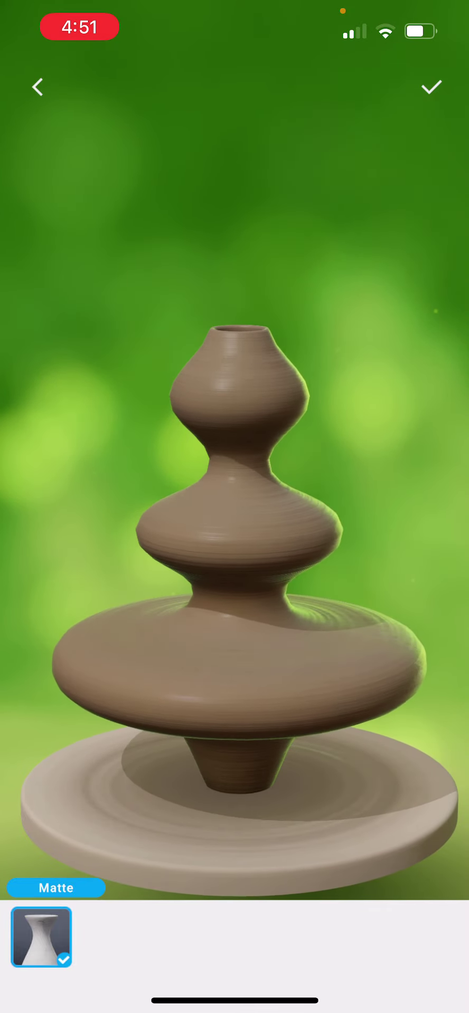
left_click_drag(380, 657, 427, 657)
left_click_drag(333, 523, 353, 523)
Step: Refine the top and middle bulges, widen the foot, and fire the vase
mouse_move(305, 396)
left_mouse_down()
mouse_move(316, 396)
mouse_move(301, 396)
left_mouse_up()
left_click_drag(352, 522, 317, 523)
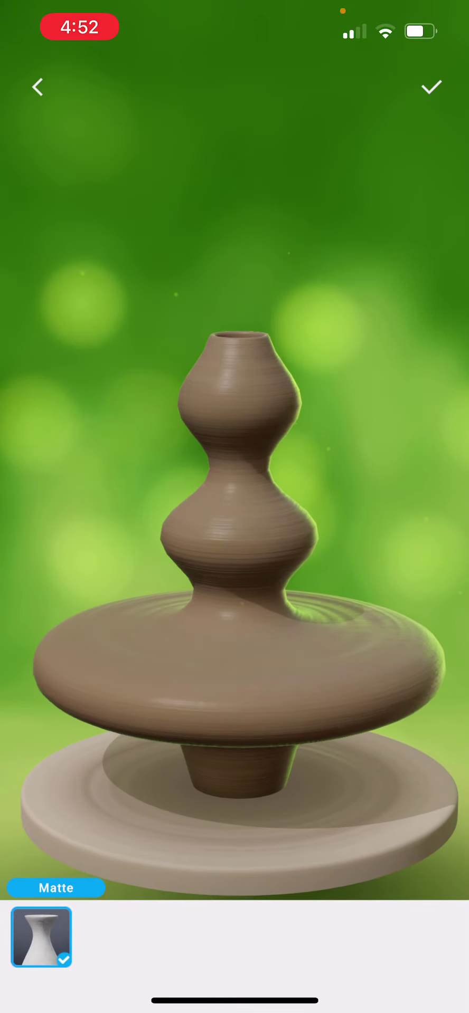
left_click_drag(185, 776, 112, 776)
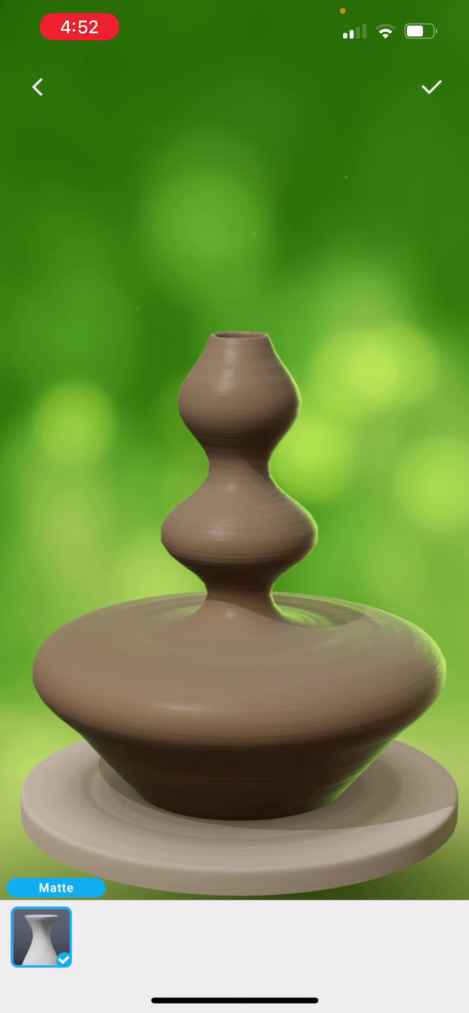
left_click_drag(313, 531, 333, 531)
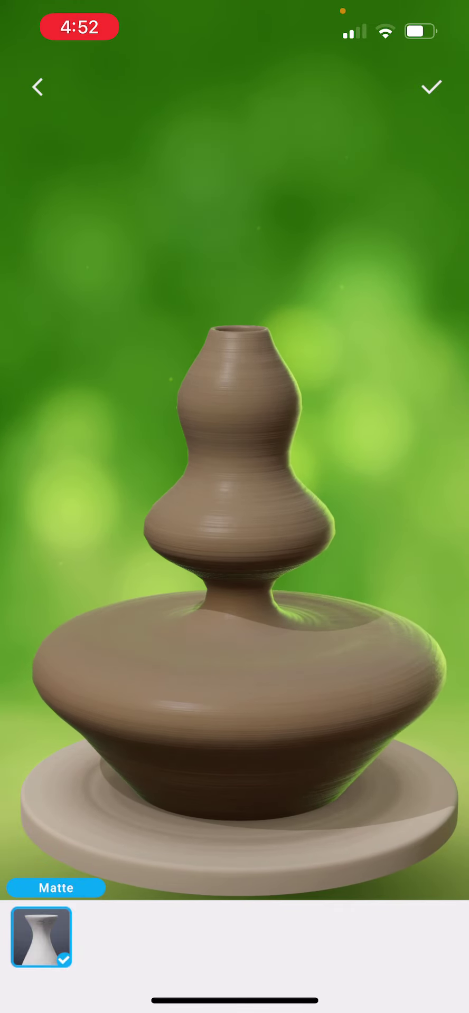
left_click_drag(328, 526, 349, 526)
left_click_drag(300, 443, 281, 443)
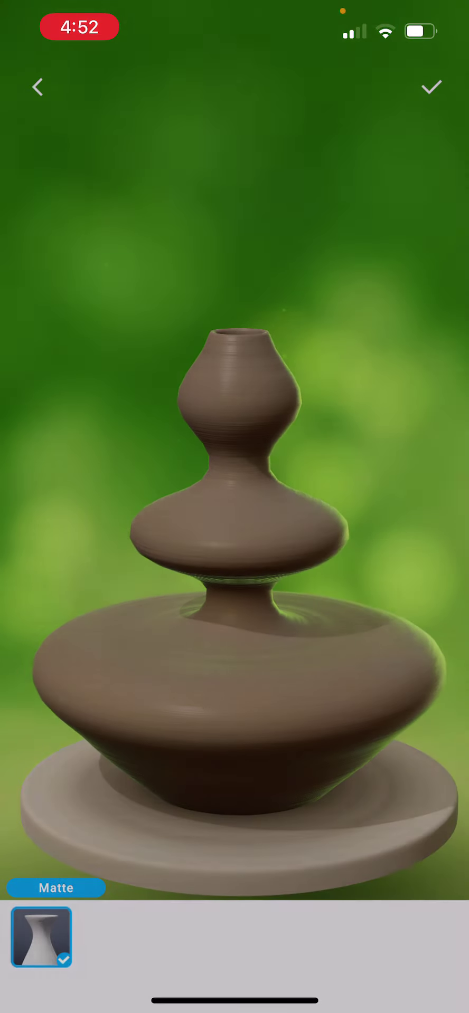
left_click(430, 87)
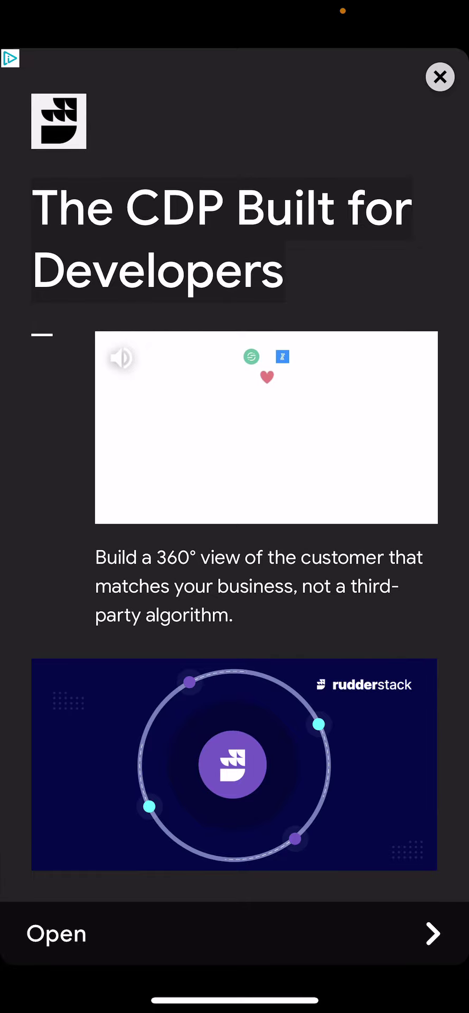
Step: Dismiss the advertisement after kiln firing to reveal the fired white vase
left_click(439, 77)
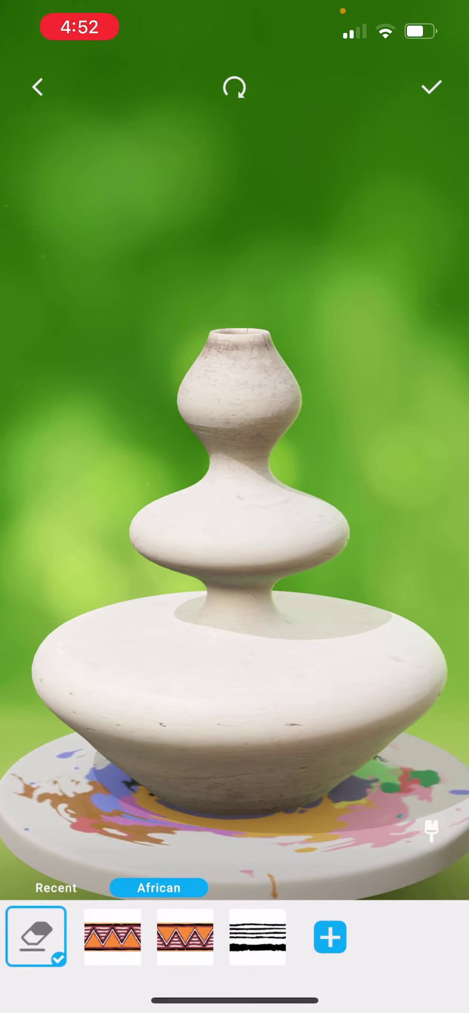
Step: Switch to the Basic colour set, browse the paint shop, and choose red
left_click(56, 888)
left_click(158, 888)
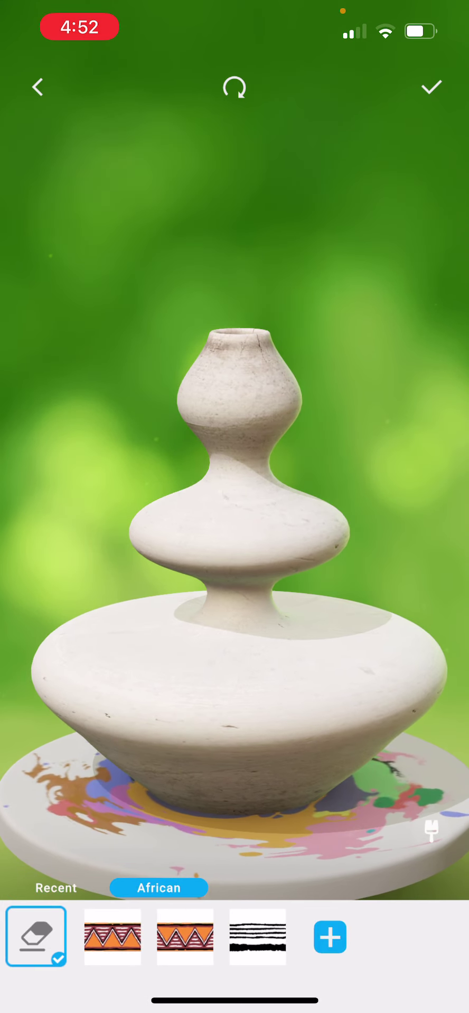
left_click(159, 888)
left_click(185, 937)
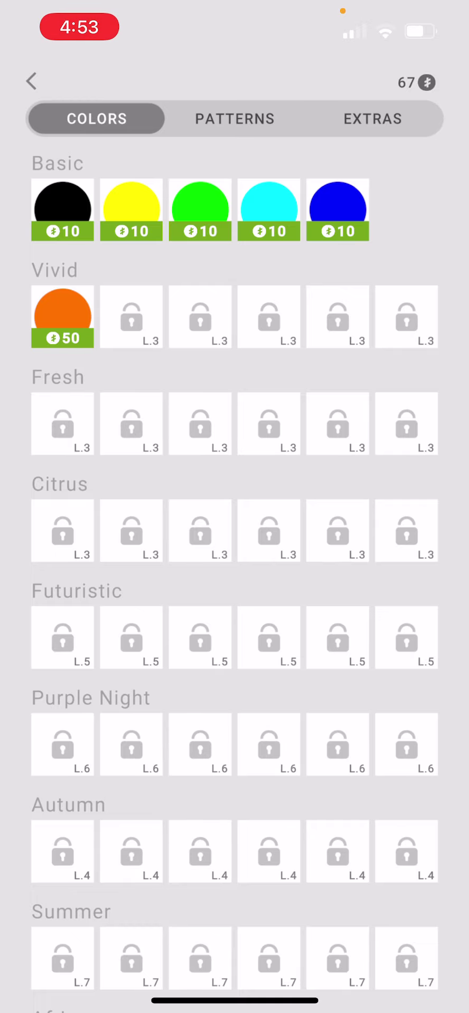
left_click(235, 119)
left_click(372, 118)
left_click(31, 81)
left_click(113, 938)
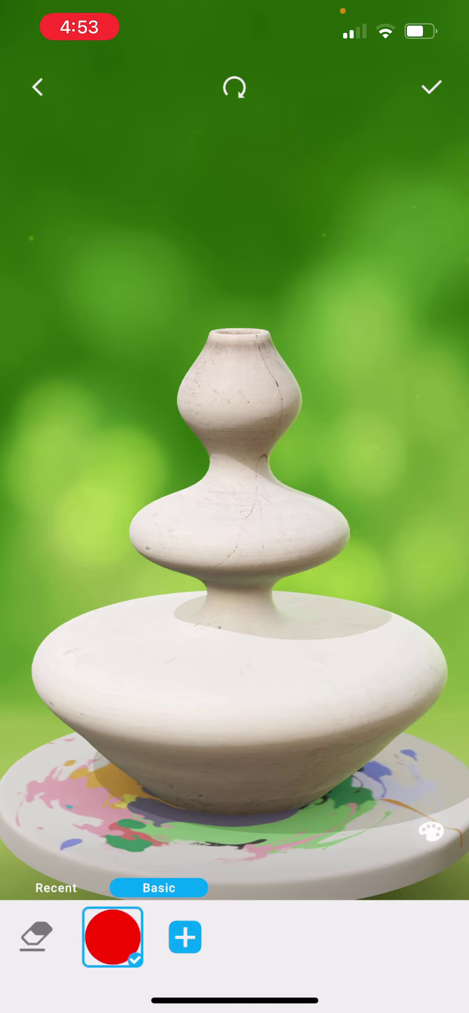
Step: Paint red bands around the middle bulge and lower bowl, then finish painting
left_click_drag(238, 547, 238, 522)
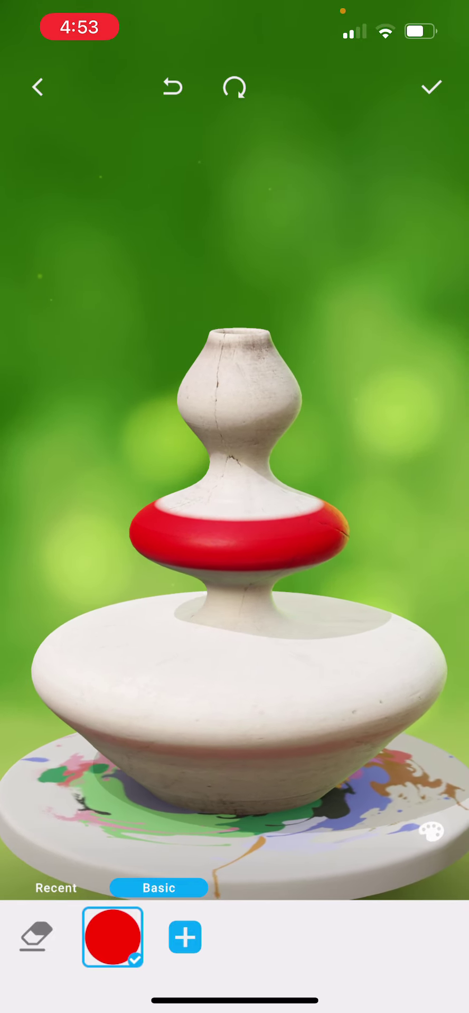
left_click_drag(237, 713, 238, 744)
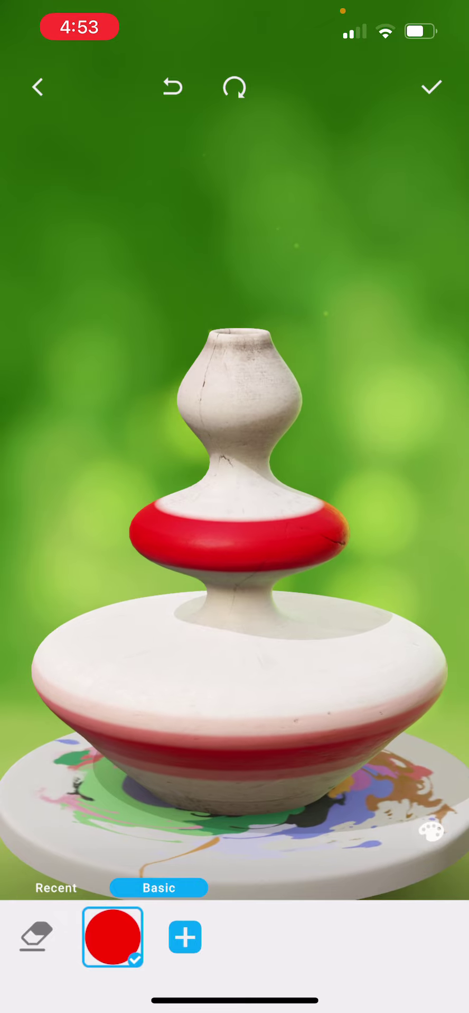
left_click_drag(238, 697, 238, 697)
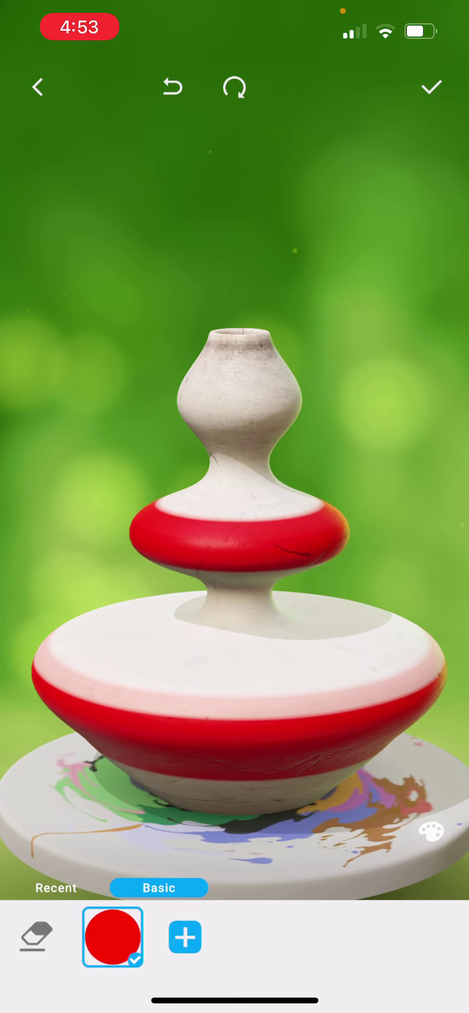
left_click_drag(238, 658, 238, 658)
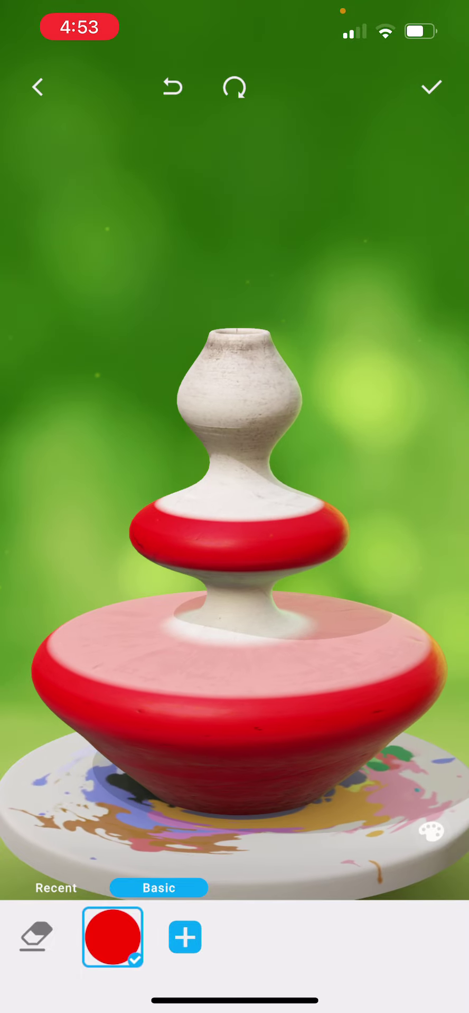
left_click(430, 87)
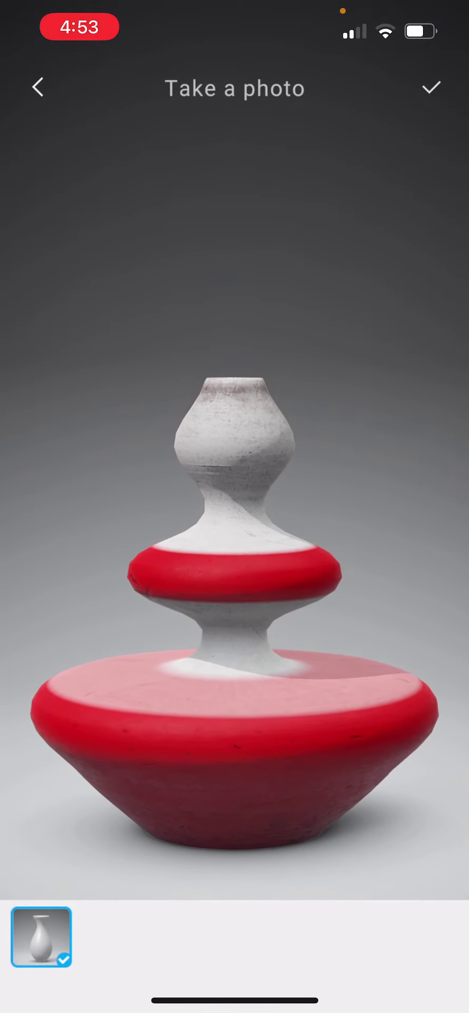
Step: Photograph the red-banded vase and put it up for auction
left_click(431, 87)
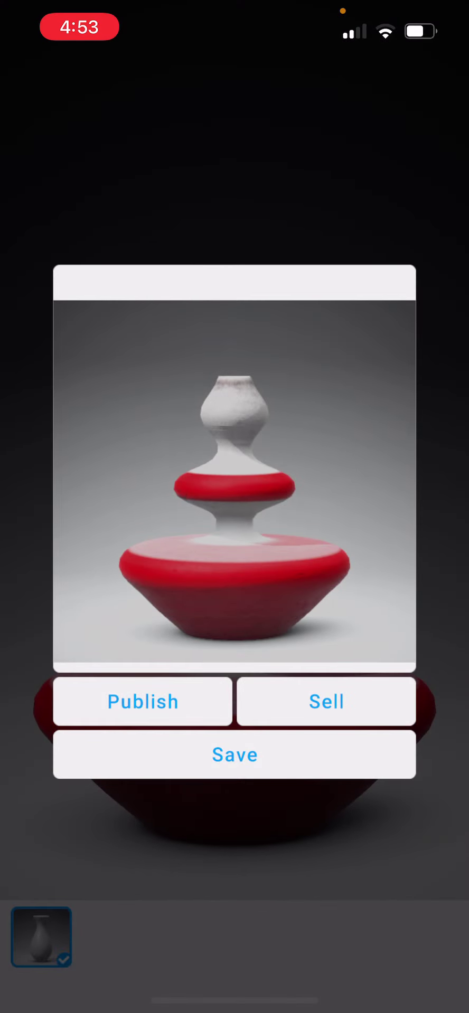
left_click(326, 701)
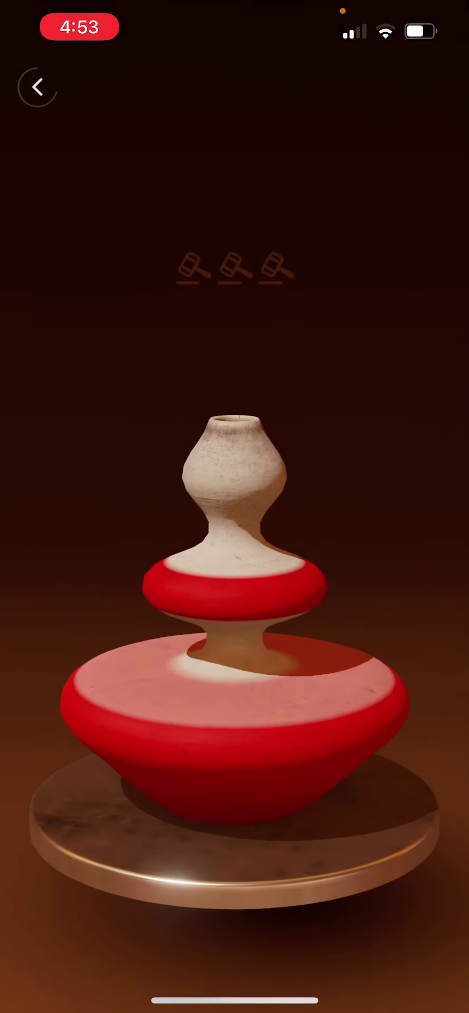